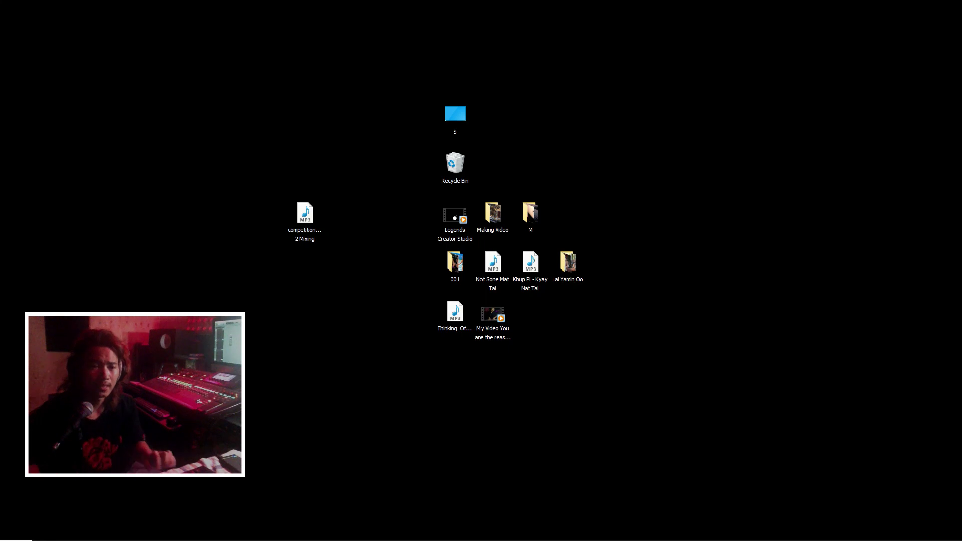
Play the competition-feat-briana-tyson 2 Mixing MP3 from the desktop, listening from a later point, and close the player.
left_click(673, 265)
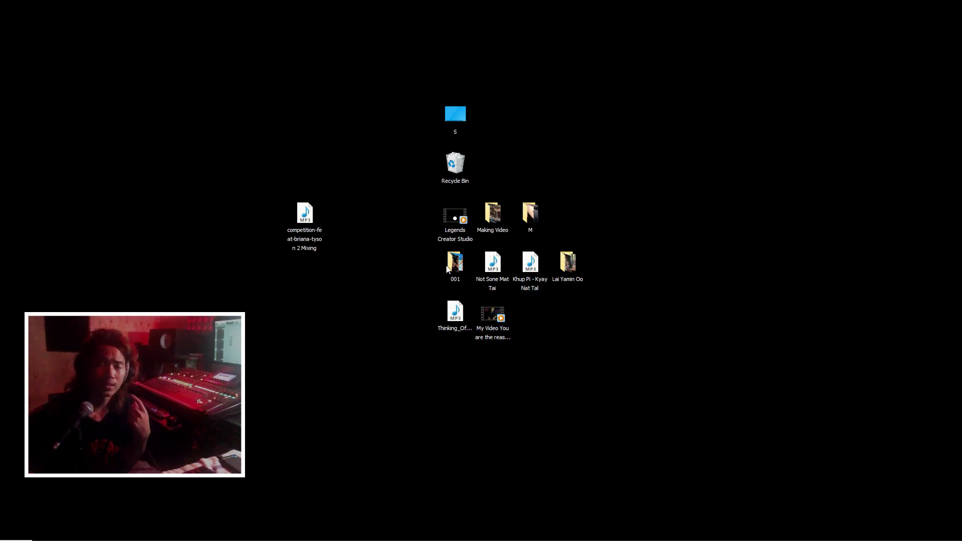
left_click(316, 220)
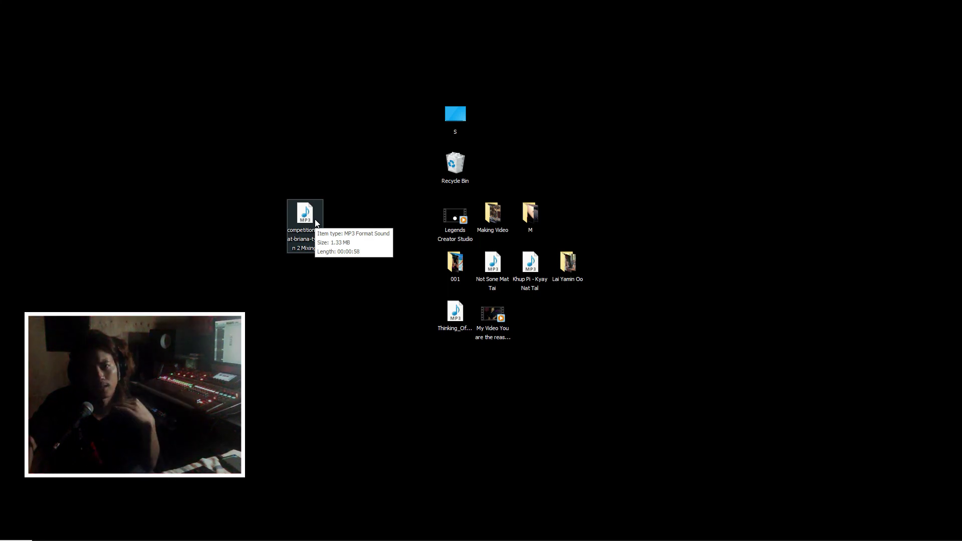
double_click(311, 221)
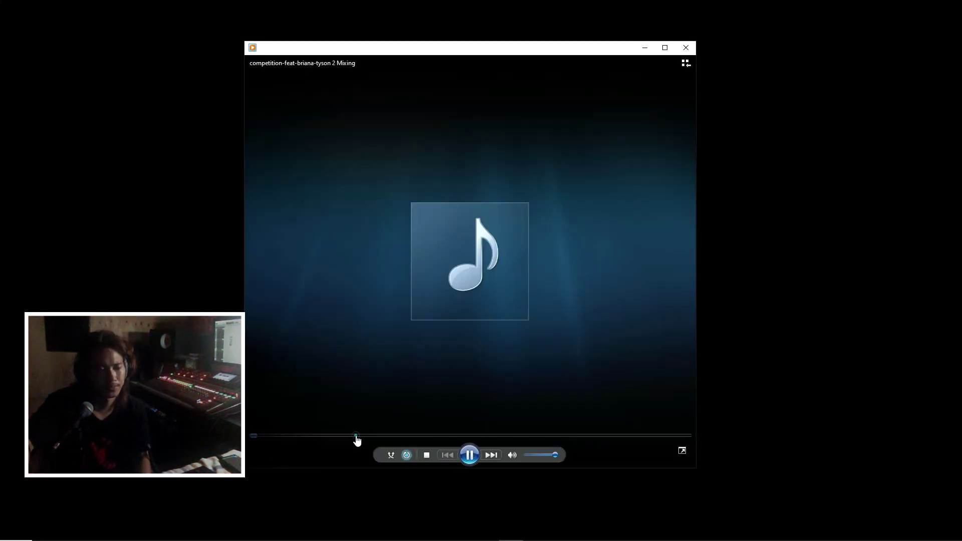
left_click(356, 436)
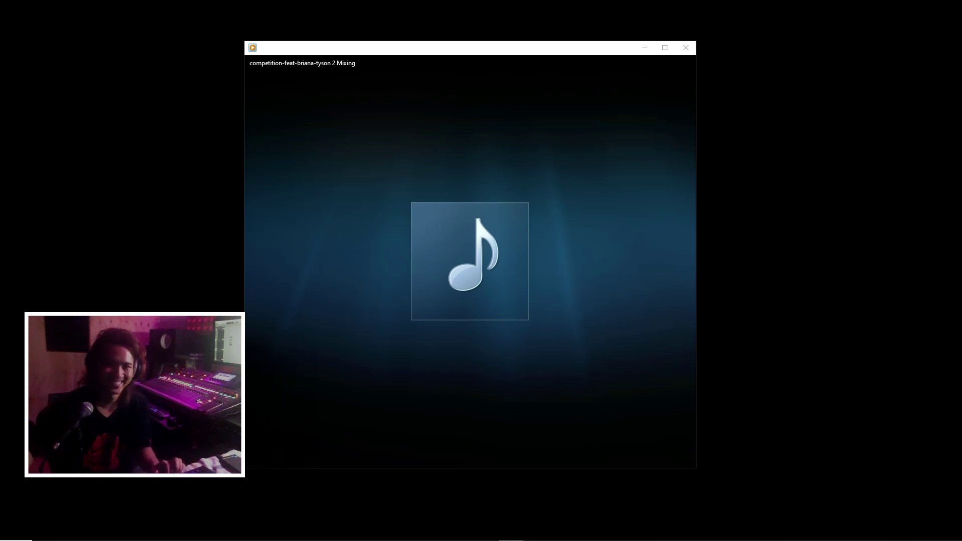
left_click(684, 47)
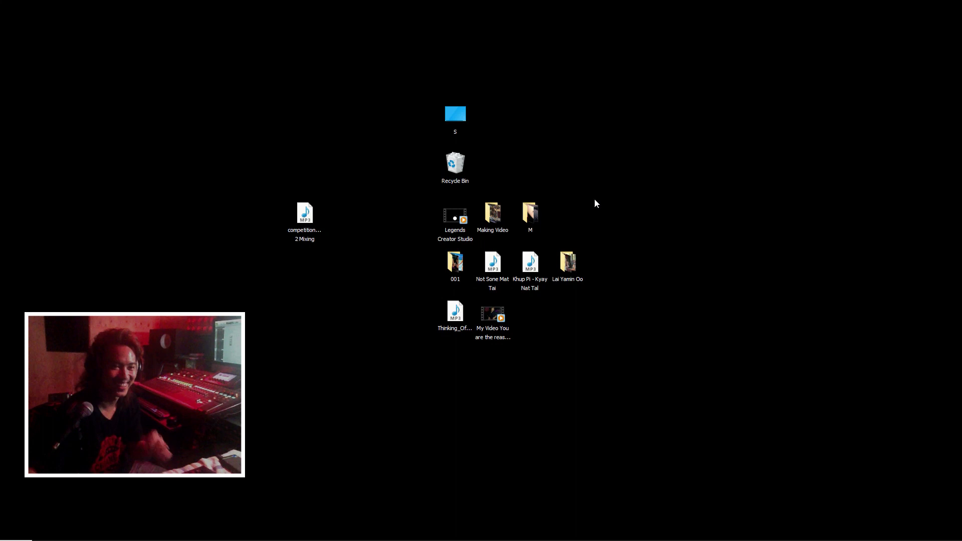
Switch to iZotope RX 7, close the open file without saving, and load the competition-feat-briana-tyson 2 Mixing MP3 from the desktop.
mouse_move(364, 540)
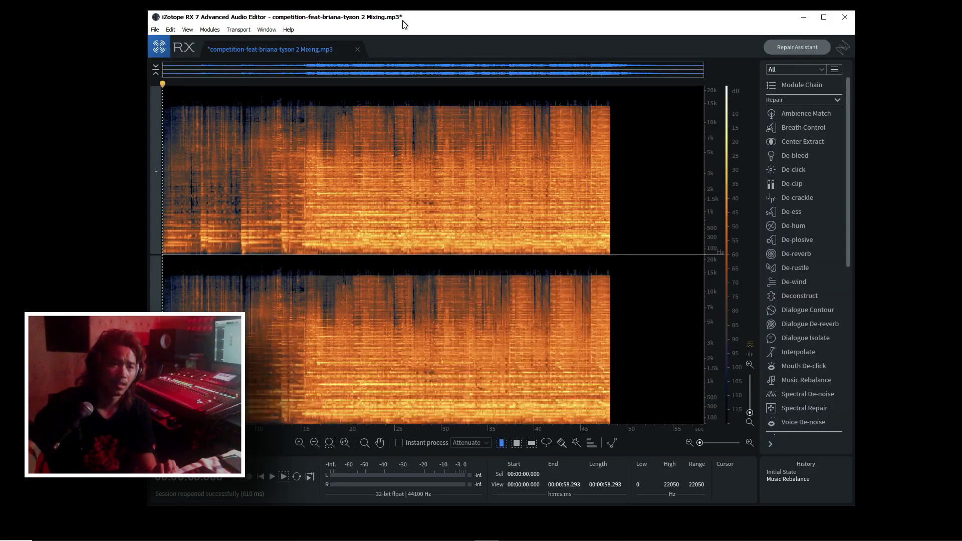
left_click(357, 49)
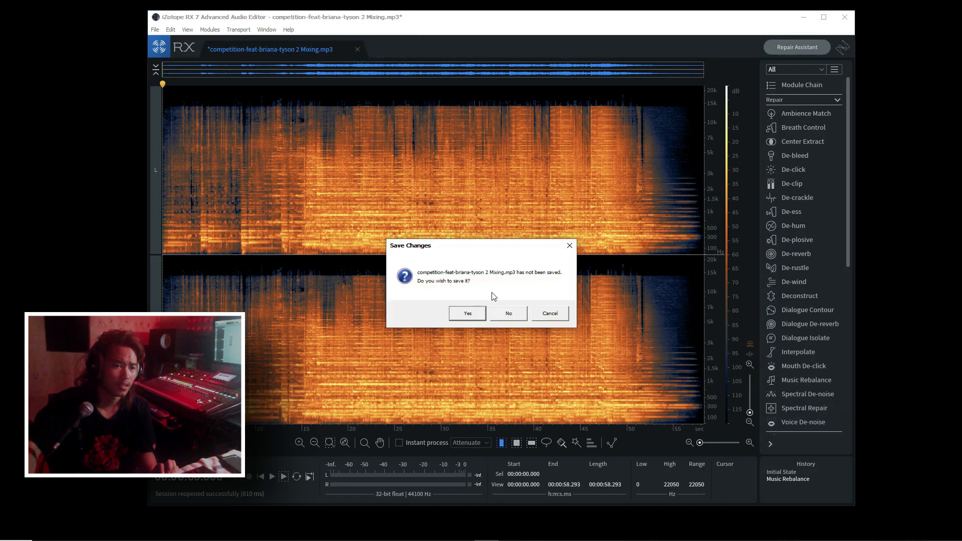
left_click(499, 311)
left_click_drag(398, 20, 584, 30)
left_click_drag(305, 214, 512, 227)
left_click_drag(594, 32, 400, 20)
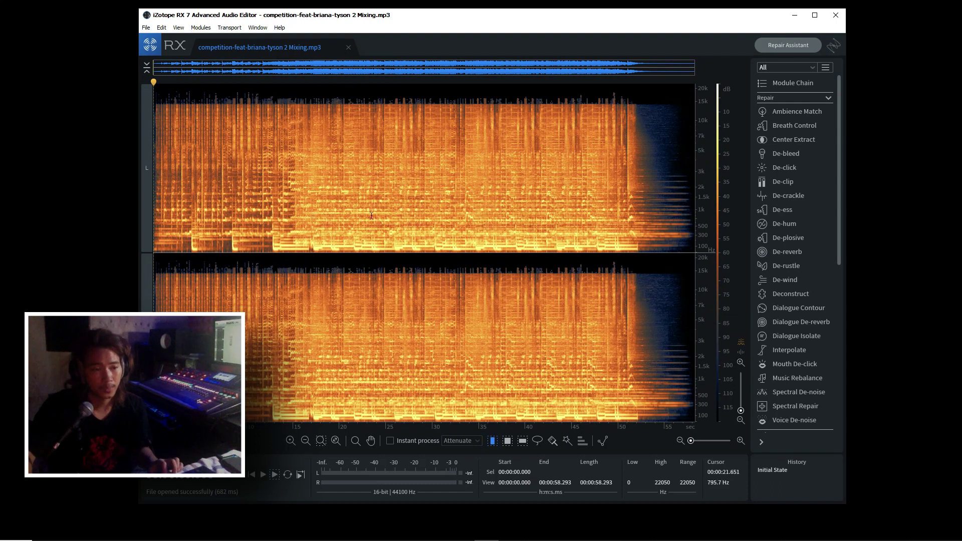
Listen from about 12 seconds to find the cut point and delete about the first 11.8 seconds of the audio.
left_click(269, 190)
key("space")
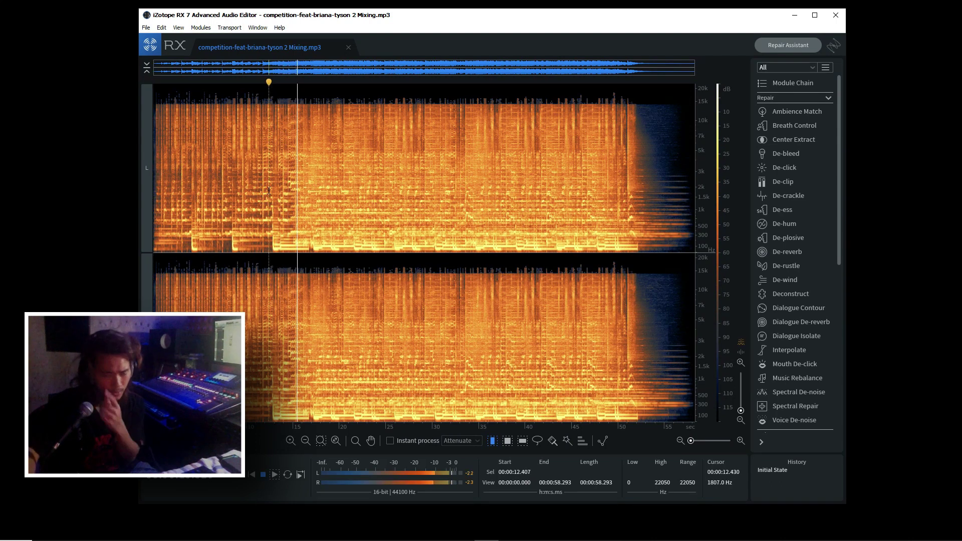
key("space")
left_click(263, 180)
key("shift+Home")
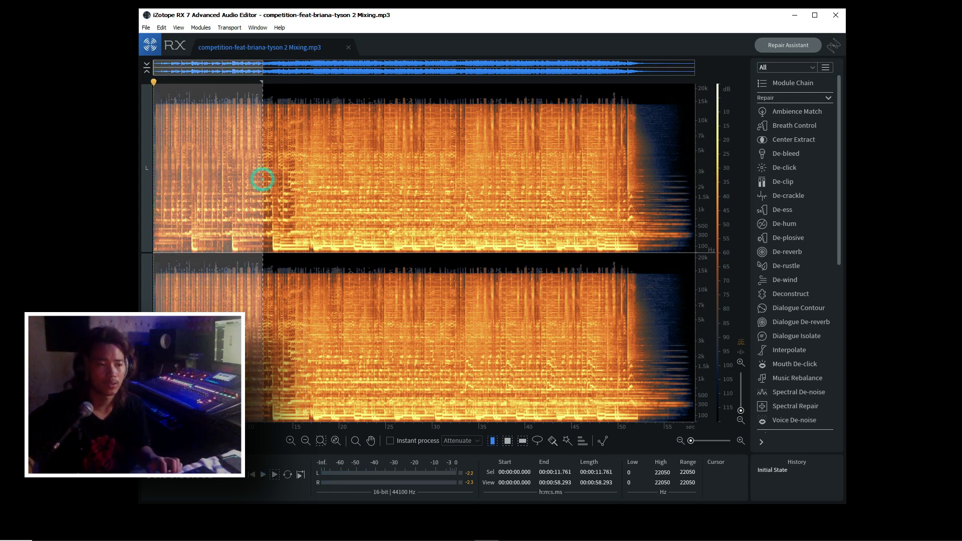
key("Delete")
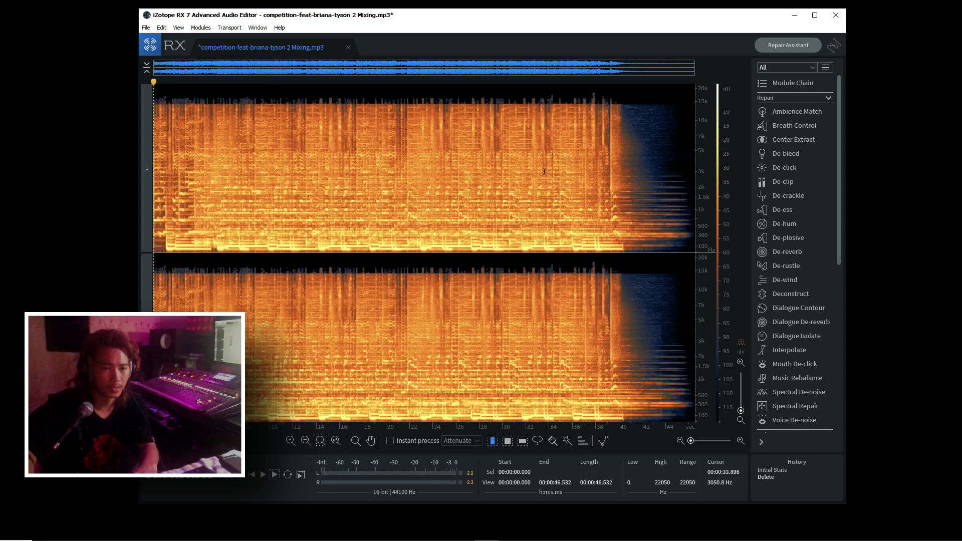
Delete everything after about 32.6 seconds and play the trimmed audio from its start.
left_click(538, 170)
key("shift+End")
key("Delete")
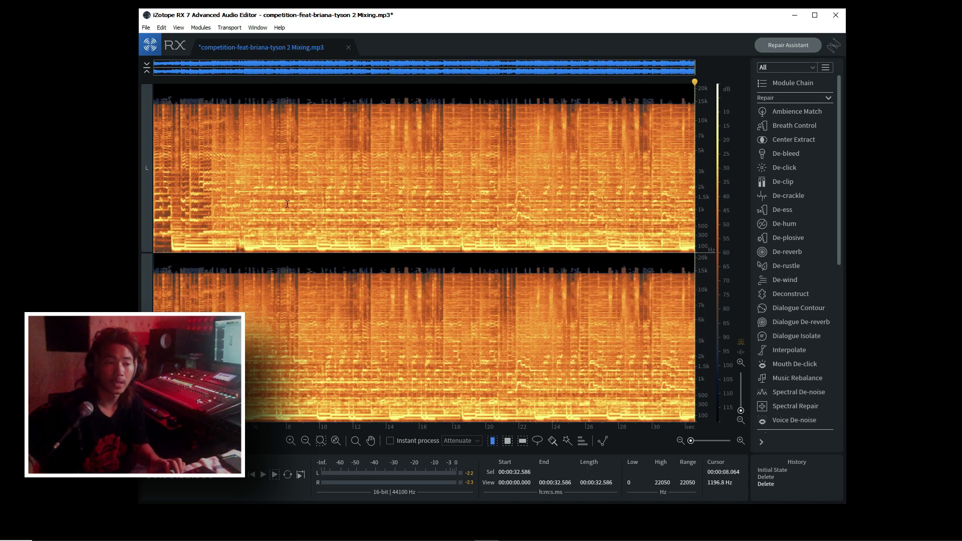
key("Home")
key("space")
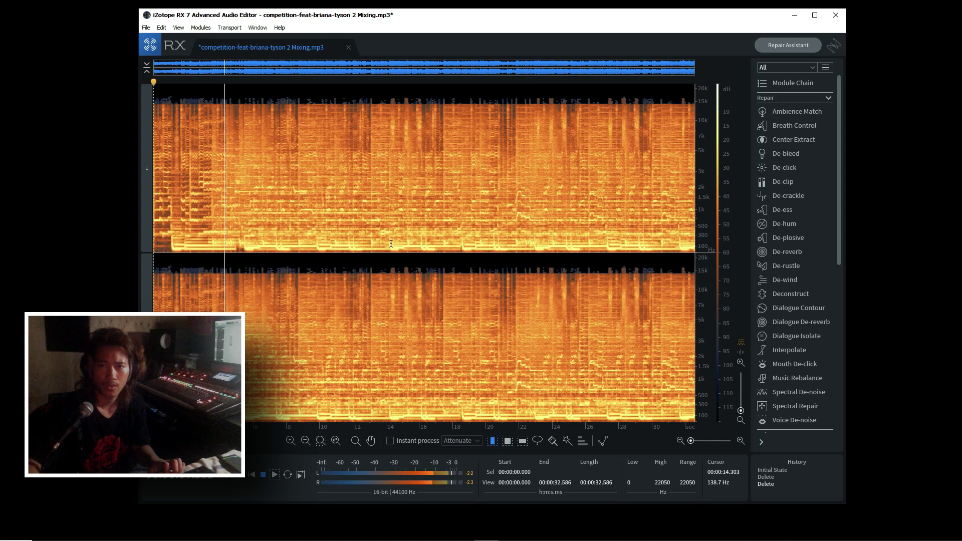
key("space")
Render Music Rebalance on the whole clip with Voice gain at 0 dB and Bass, Percussion and Other at -Inf.
scroll(790, 356, "down", 1)
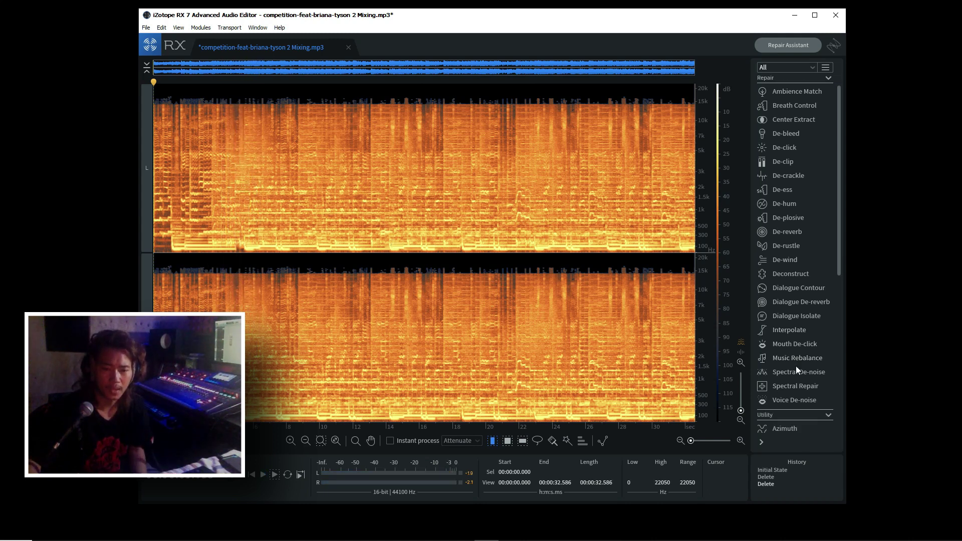
left_click(802, 359)
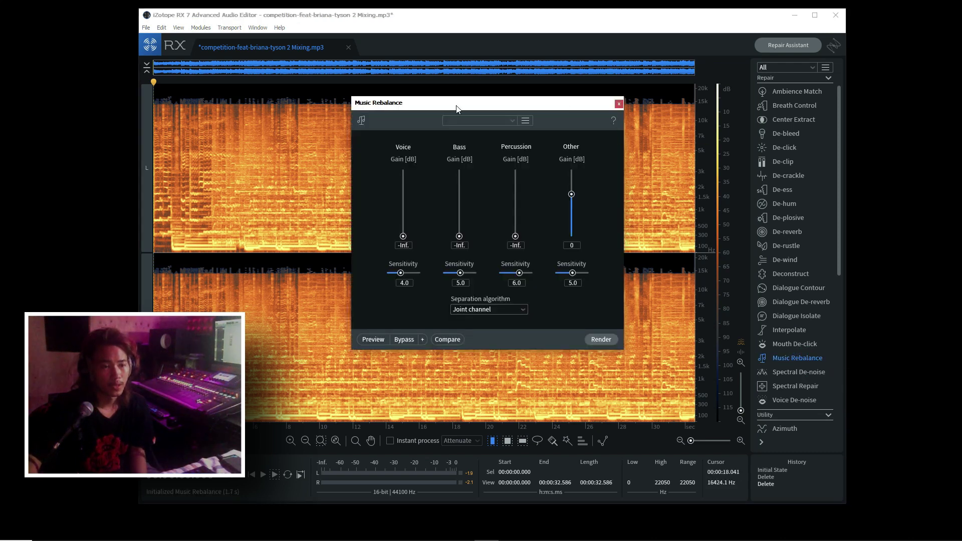
left_click(390, 238)
left_click(446, 237)
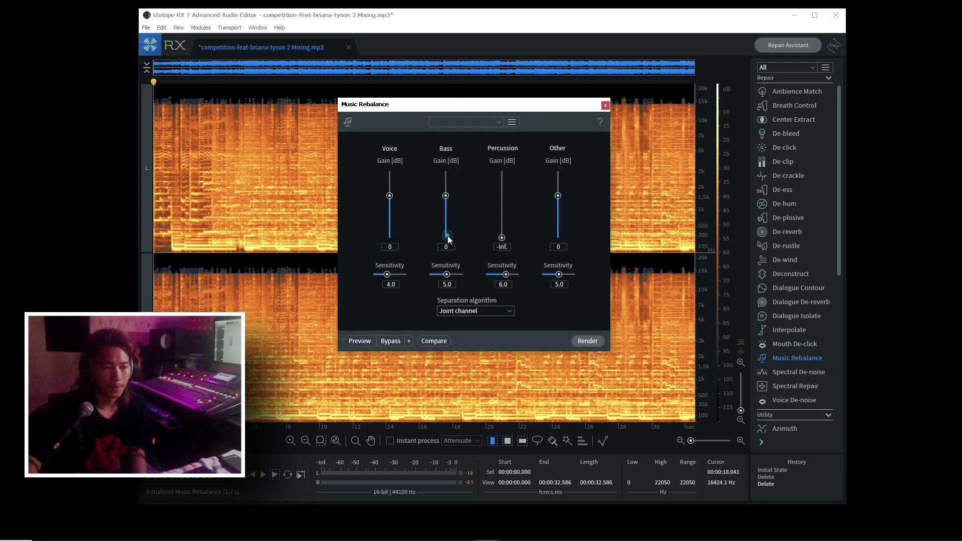
left_click(501, 239)
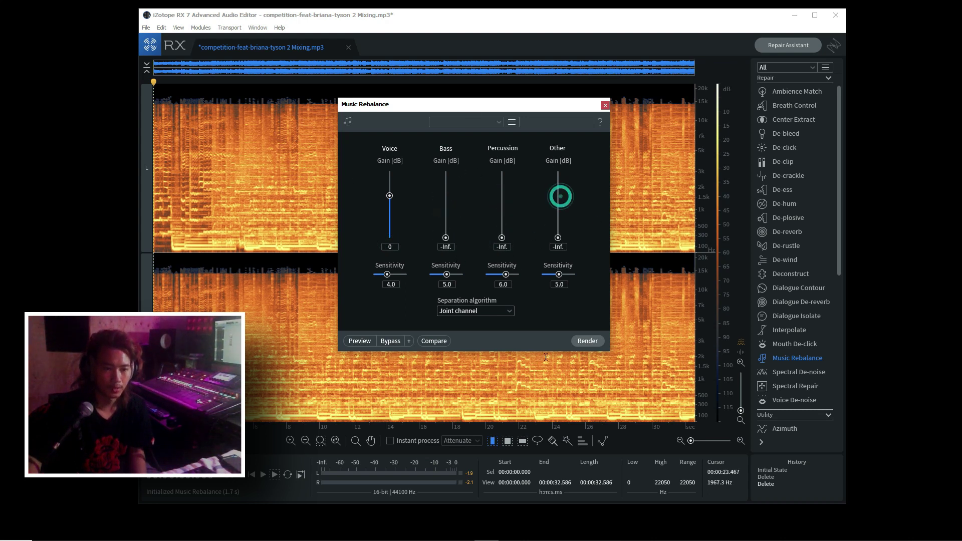
left_click_drag(397, 108, 424, 112)
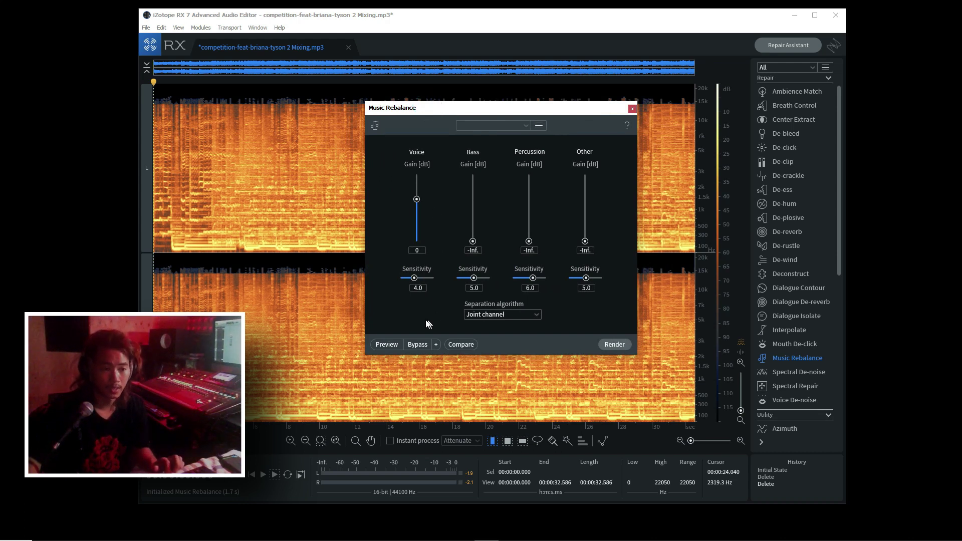
left_click(624, 345)
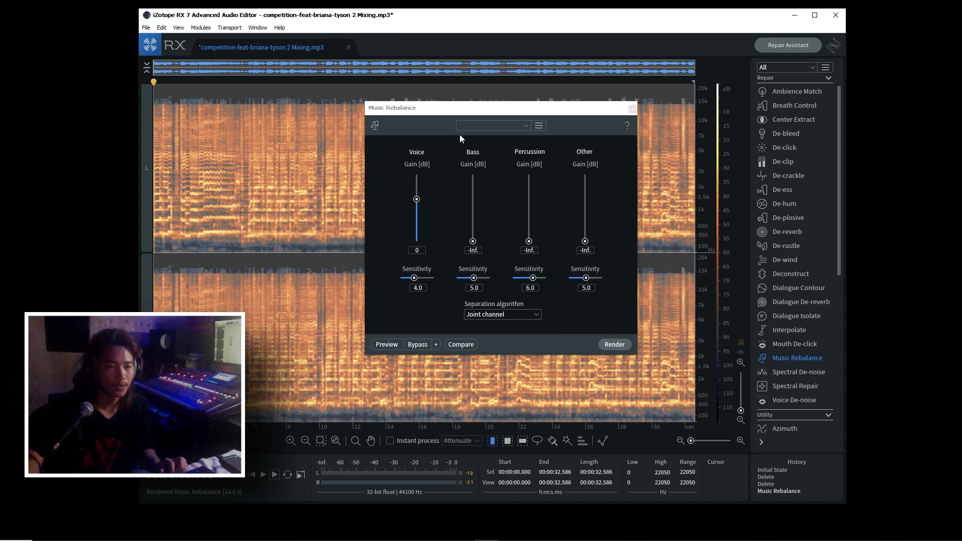
Close Music Rebalance and listen to the isolated vocal from about 9.6 seconds and again from 4 seconds.
left_click(632, 108)
left_click(377, 166)
left_click(313, 160)
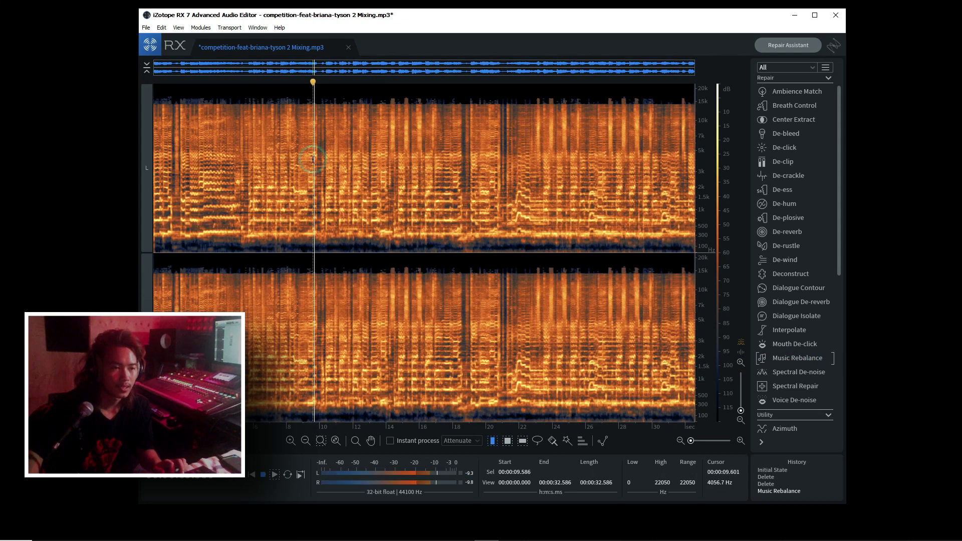
left_click(219, 169)
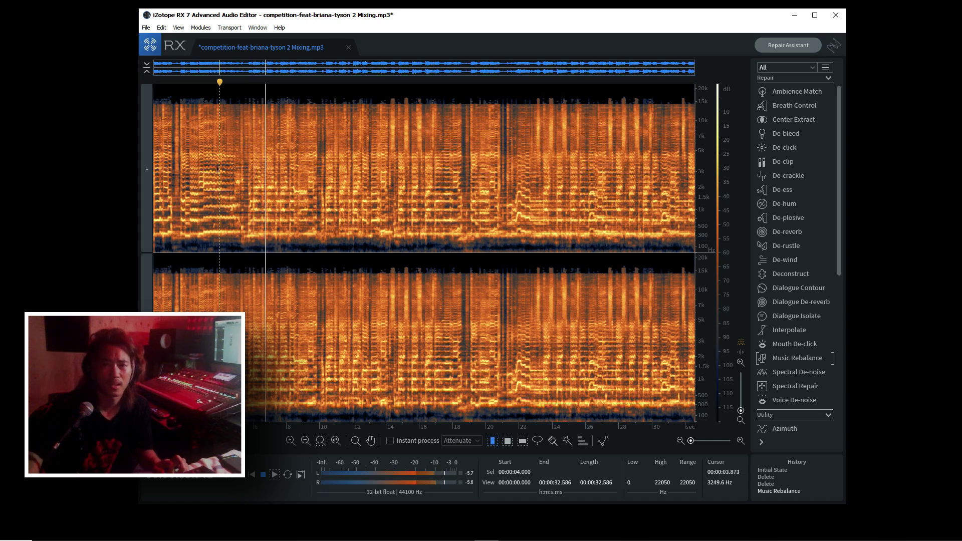
Create a new folder on the empty desktop area beside the editor window.
left_click(20, 128)
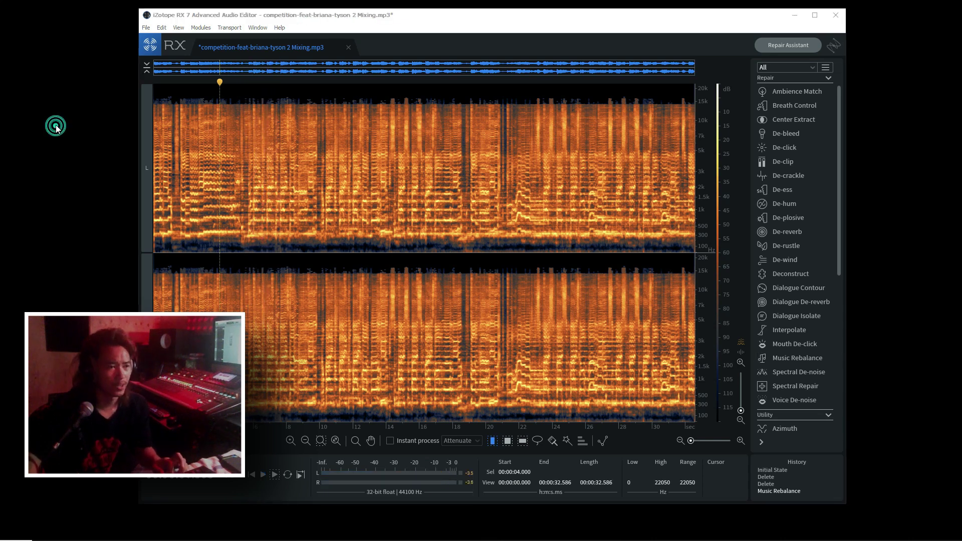
right_click(55, 126)
mouse_move(101, 219)
left_click(197, 221)
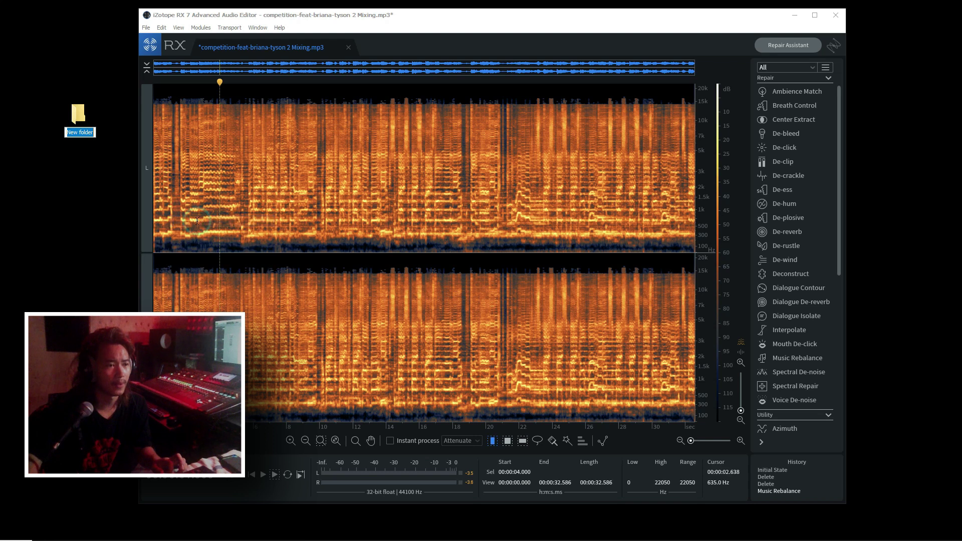
type("001")
key("Return")
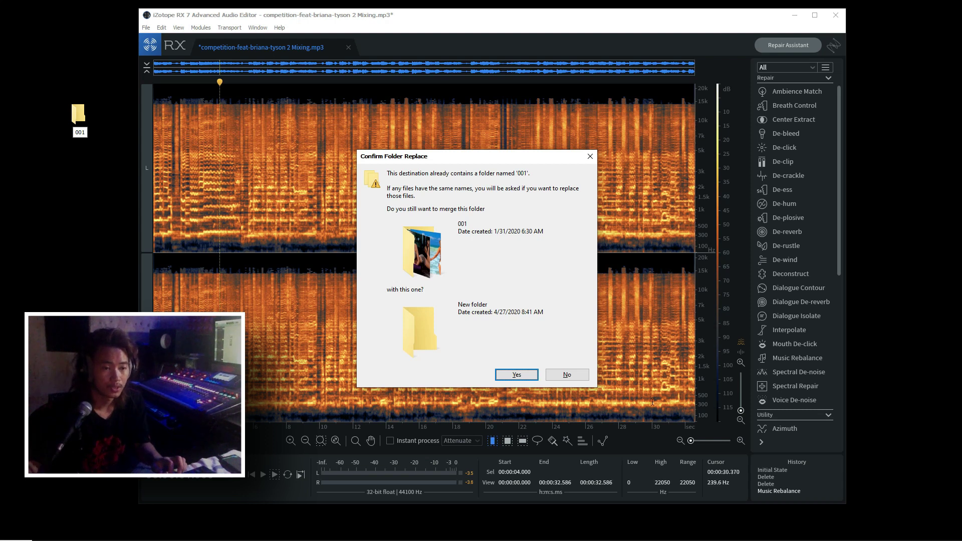
left_click(567, 375)
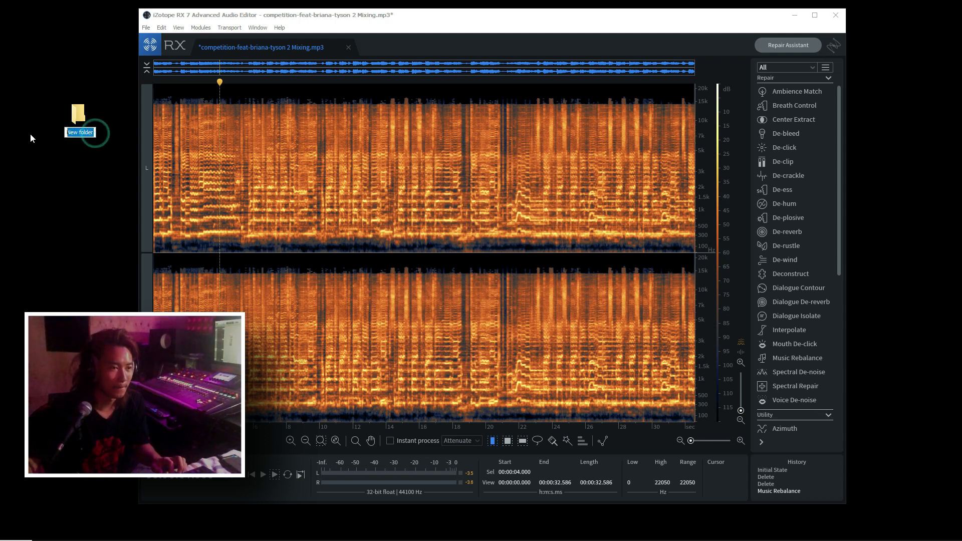
Name the new desktop folder Muti.
type("Muti")
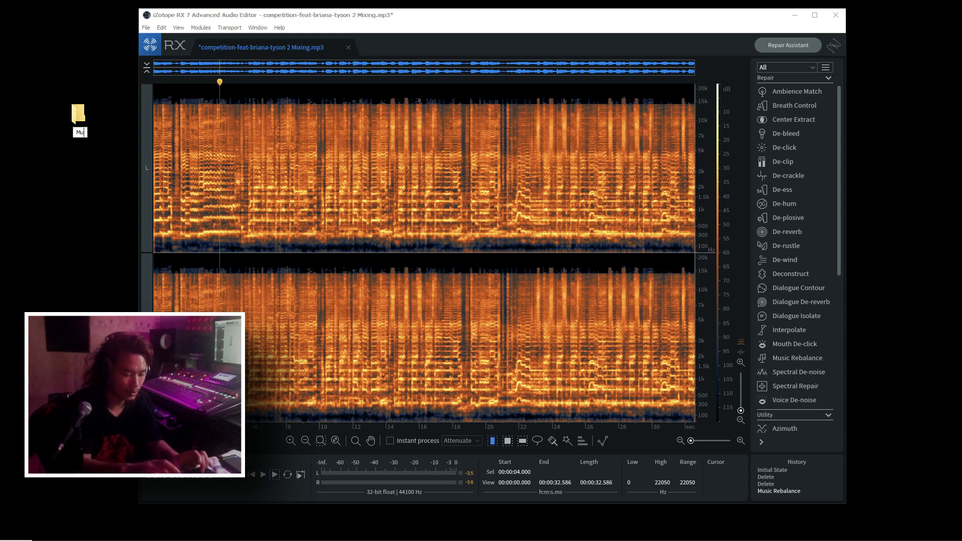
key("Return")
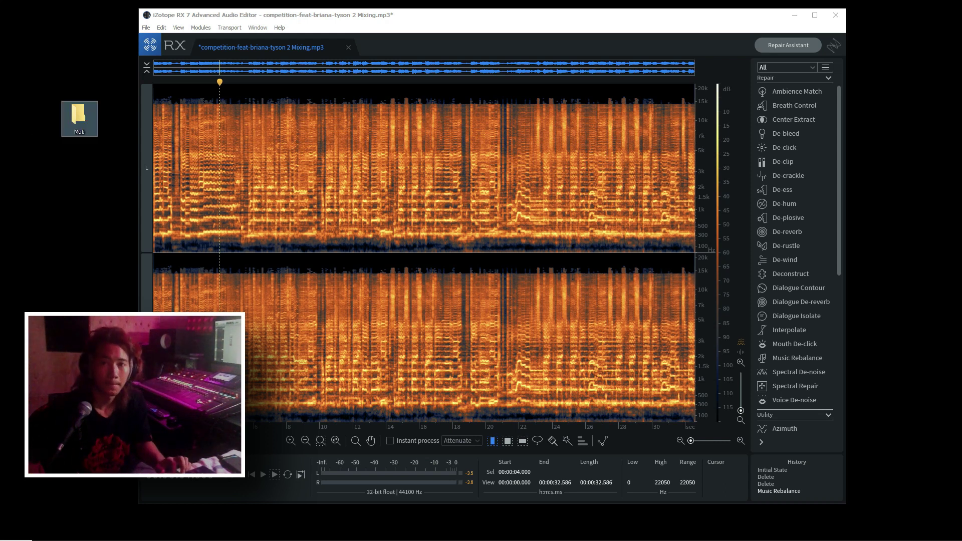
Return to the audio editor and configure the vocal's export as a 24-bit WAV file.
left_click(263, 149)
left_click(161, 27)
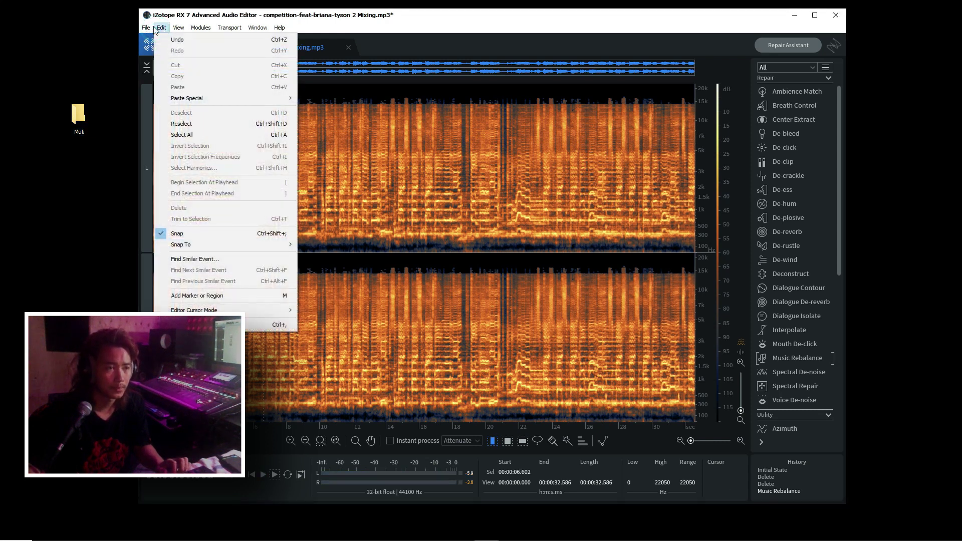
mouse_move(146, 27)
left_click(181, 131)
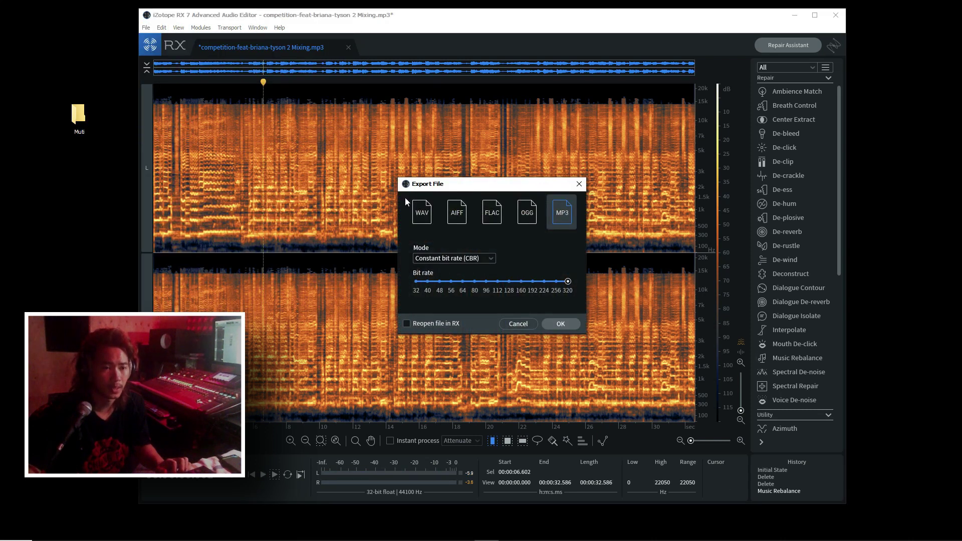
left_click(422, 212)
left_click(443, 259)
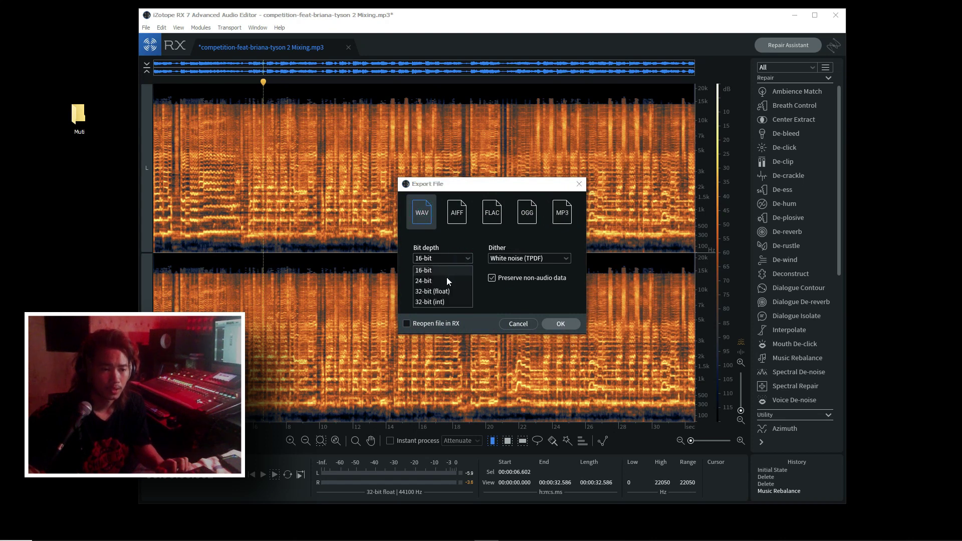
left_click(567, 327)
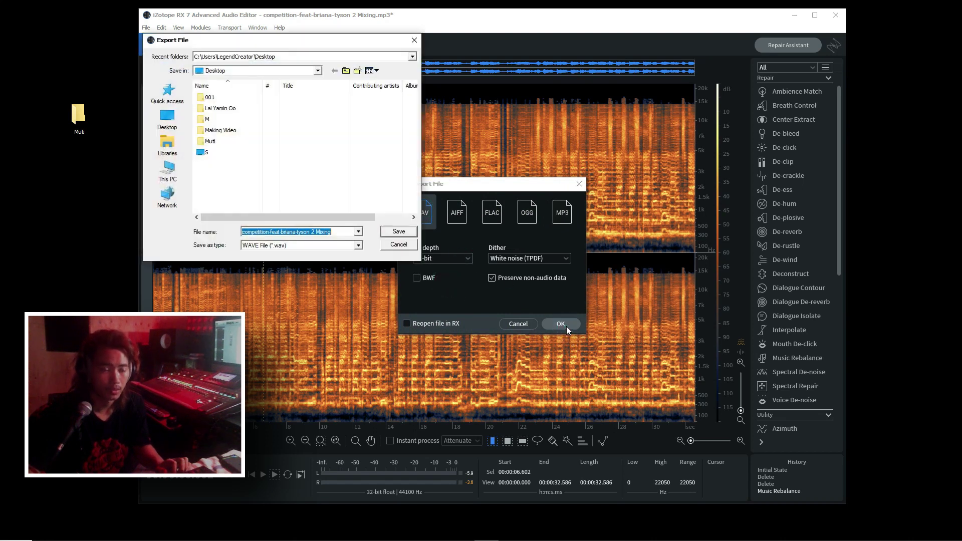
Save the exported WAV as Vox in the desktop's Muti folder and open that folder.
double_click(239, 142)
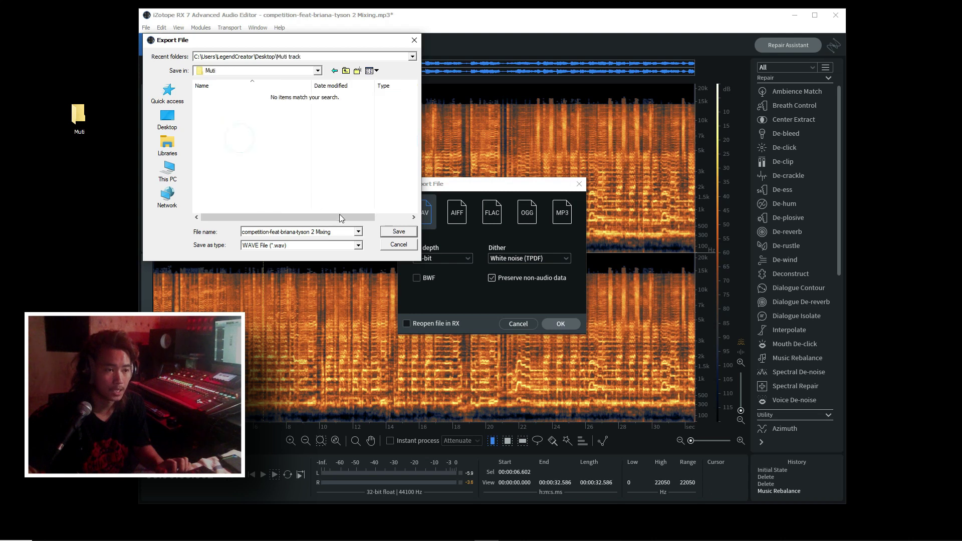
type("V")
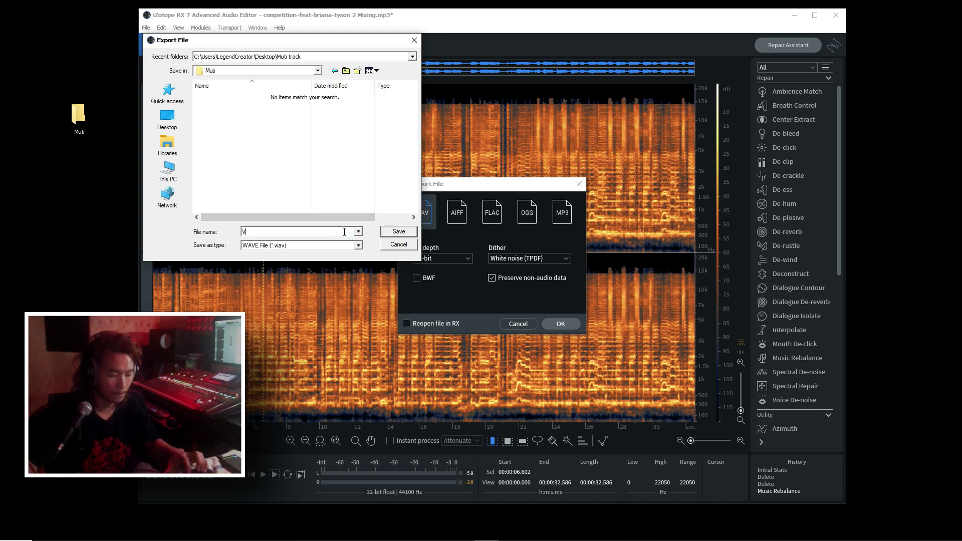
type("ocal")
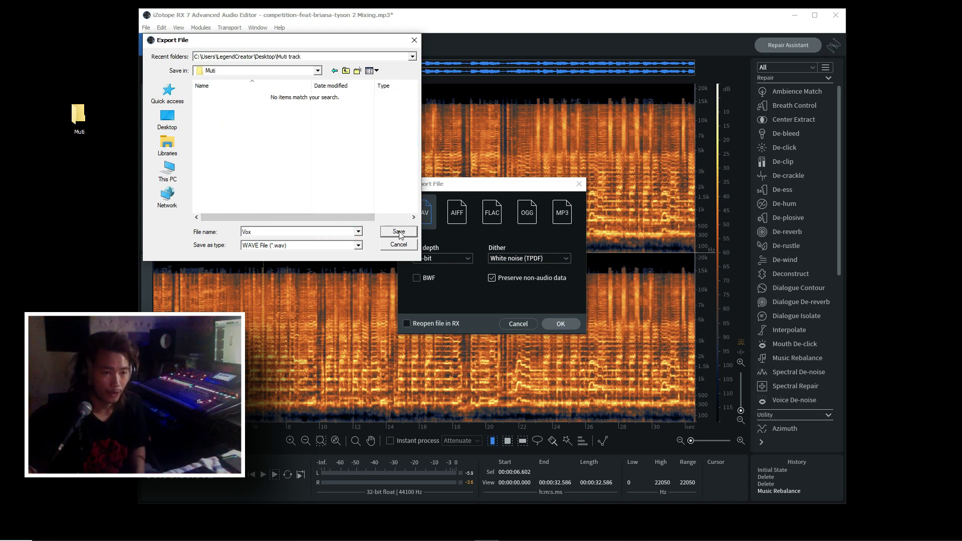
left_click(399, 231)
double_click(79, 115)
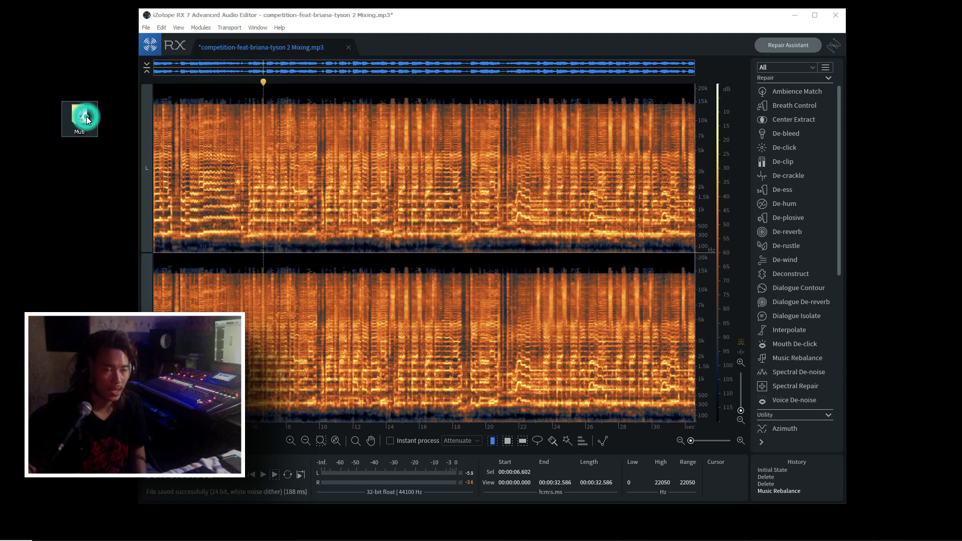
Close the Muti folder window and undo the vocal-only Music Rebalance to restore the full mix.
left_click(324, 7)
left_click(336, 172)
key("ctrl+z")
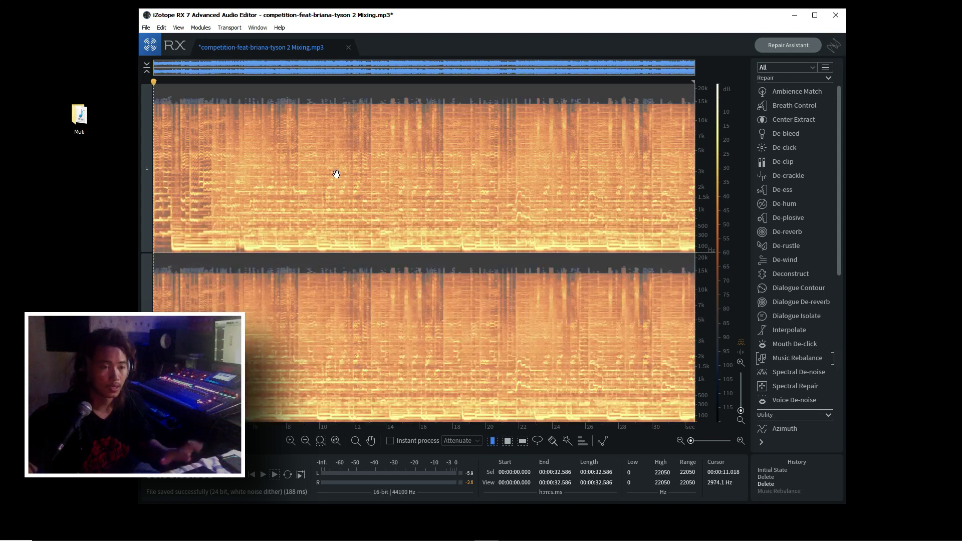
Isolate the bass with Music Rebalance, setting Voice gain to -Inf while keeping Bass at 0 dB, and render it.
left_click(786, 358)
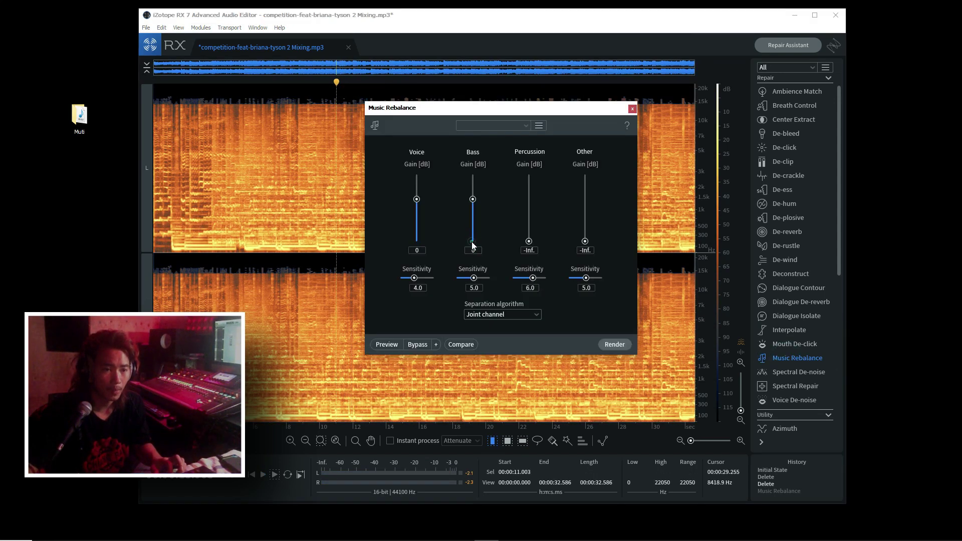
left_click_drag(418, 200, 517, 280)
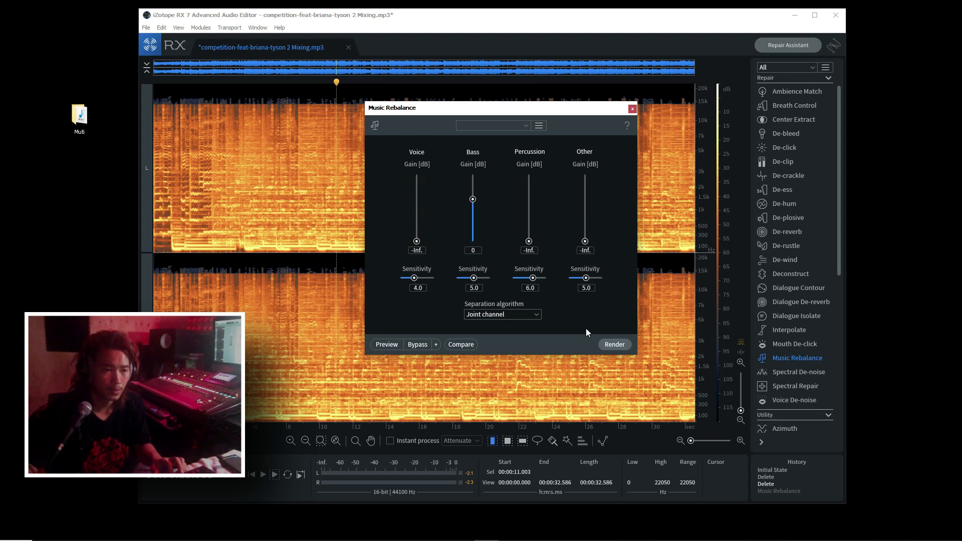
left_click(614, 345)
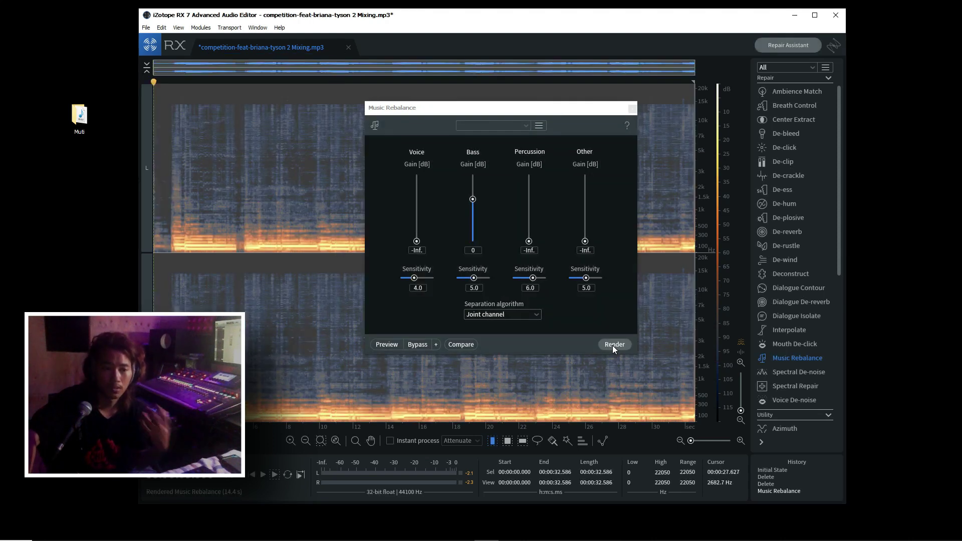
Close Music Rebalance and listen to the isolated bass from about one second into the clip.
left_click(634, 109)
left_click(195, 224)
left_click(168, 216)
key("space")
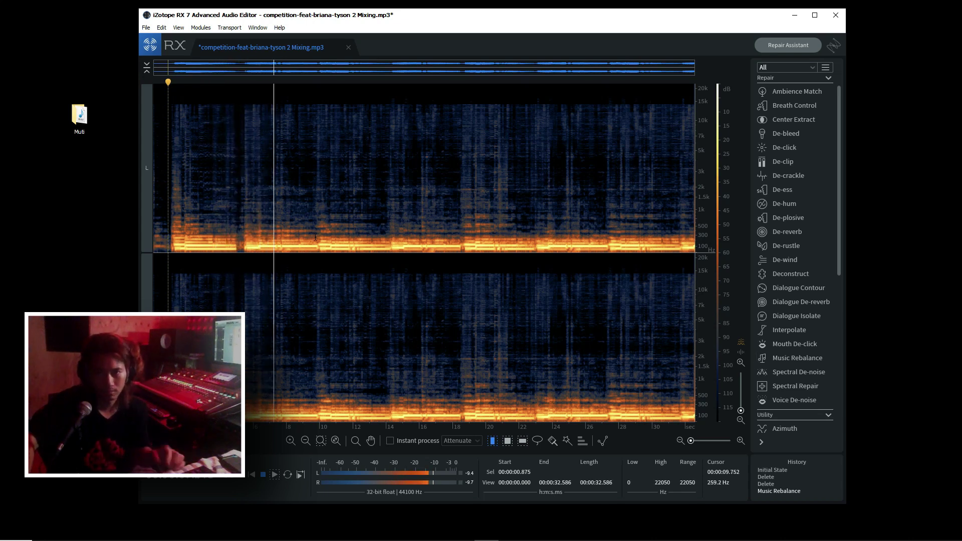
key("space")
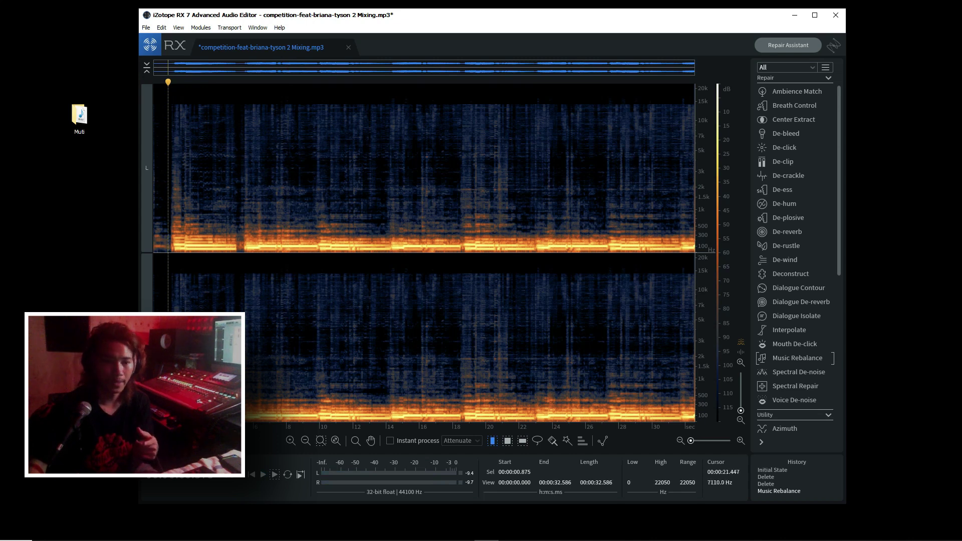
Configure the isolated bass export as a 24-bit WAV file.
left_click(145, 27)
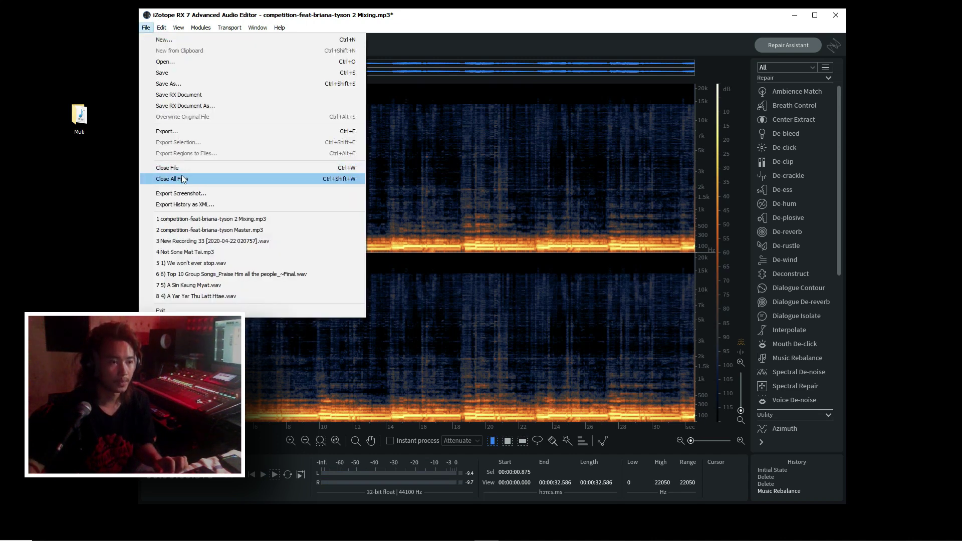
left_click(185, 131)
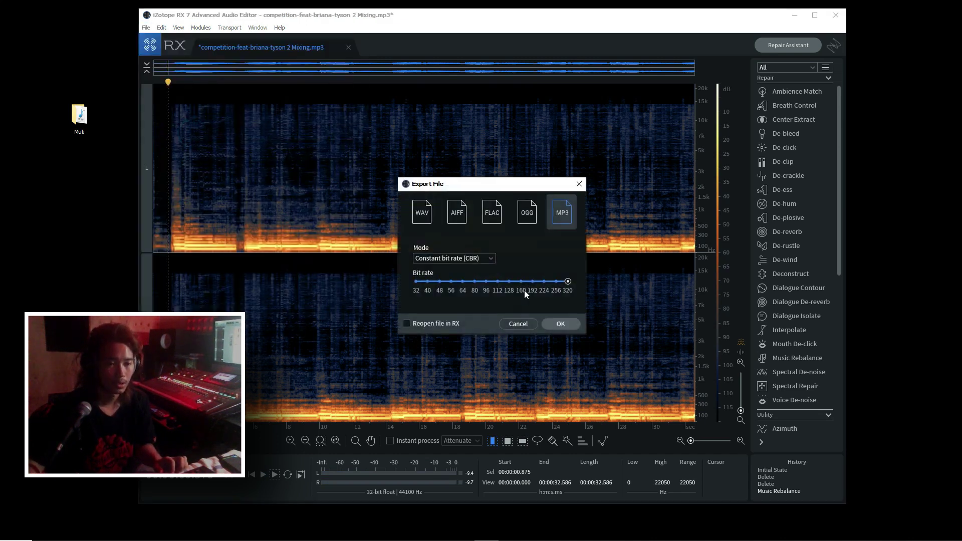
left_click(424, 214)
left_click(456, 258)
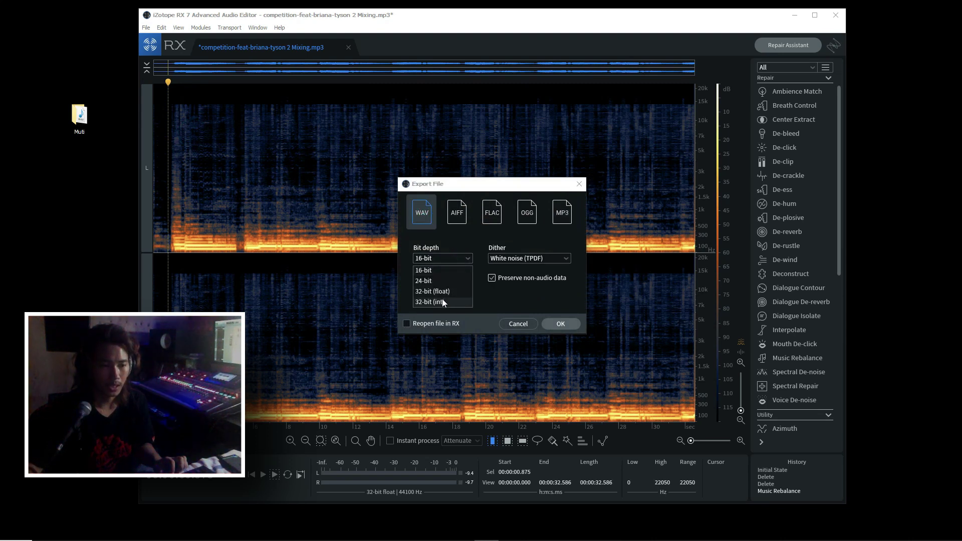
left_click(436, 281)
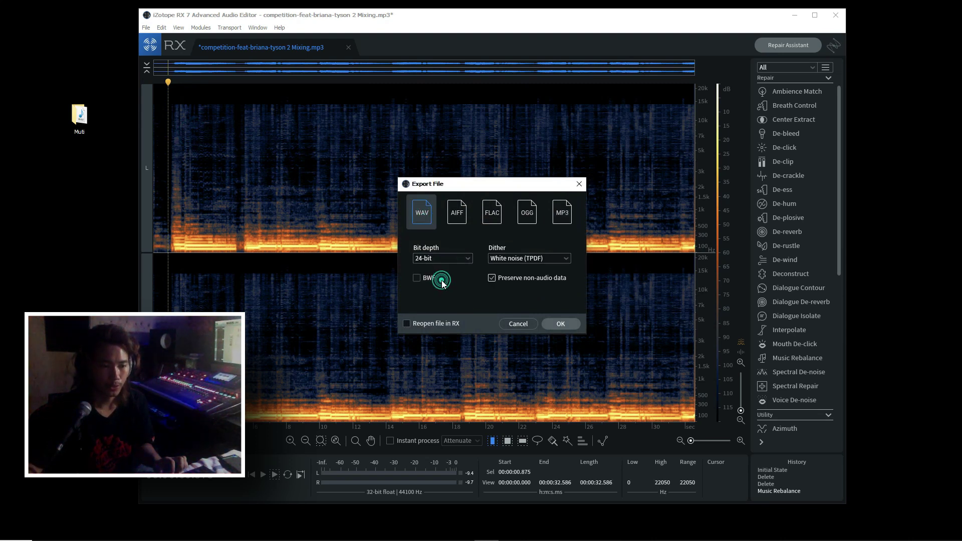
left_click(561, 324)
Save the exported WAV as Bass in the Muti folder and check that folder's contents.
double_click(230, 141)
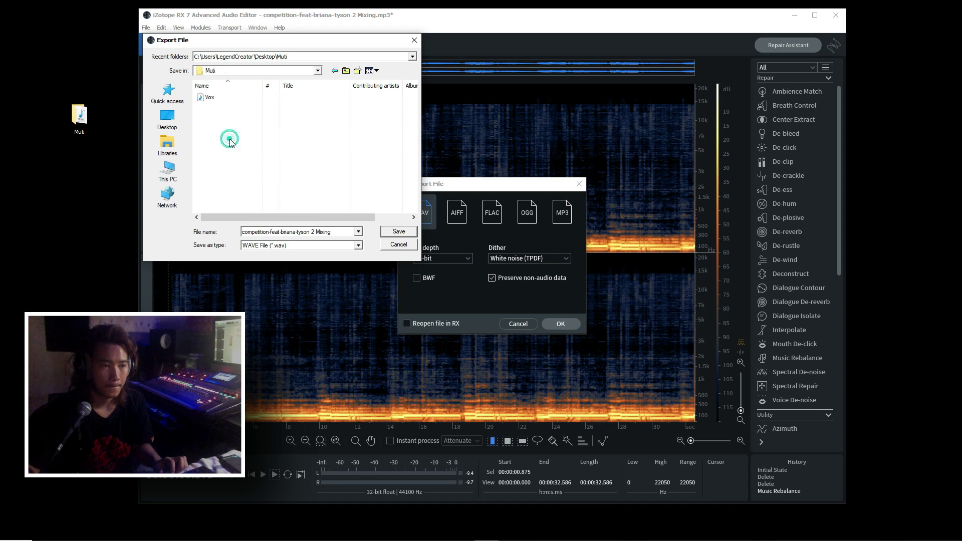
left_click(307, 232)
type("Bass")
key("Return")
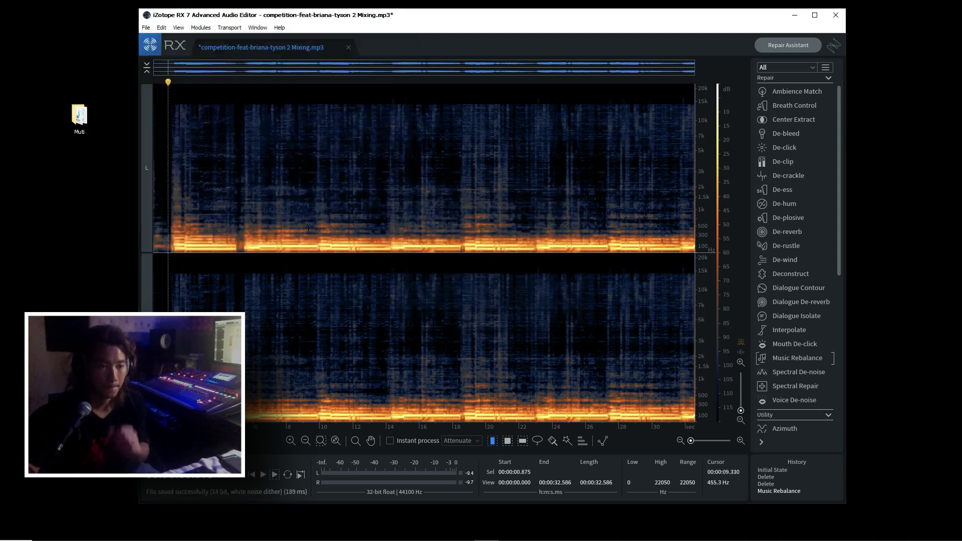
double_click(79, 115)
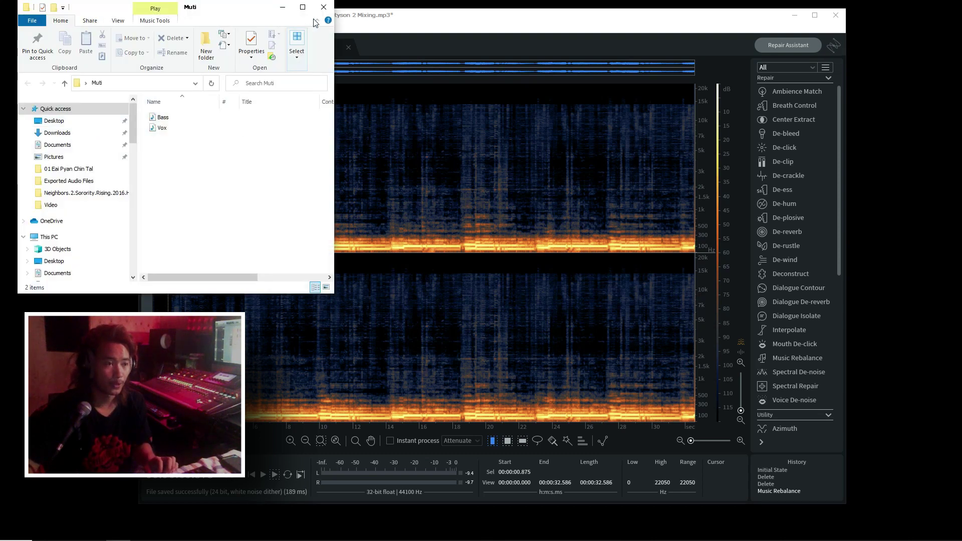
left_click(324, 7)
Undo the bass-only Music Rebalance and briefly play the full mix from about 12 seconds.
left_click(378, 172)
key("ctrl+z")
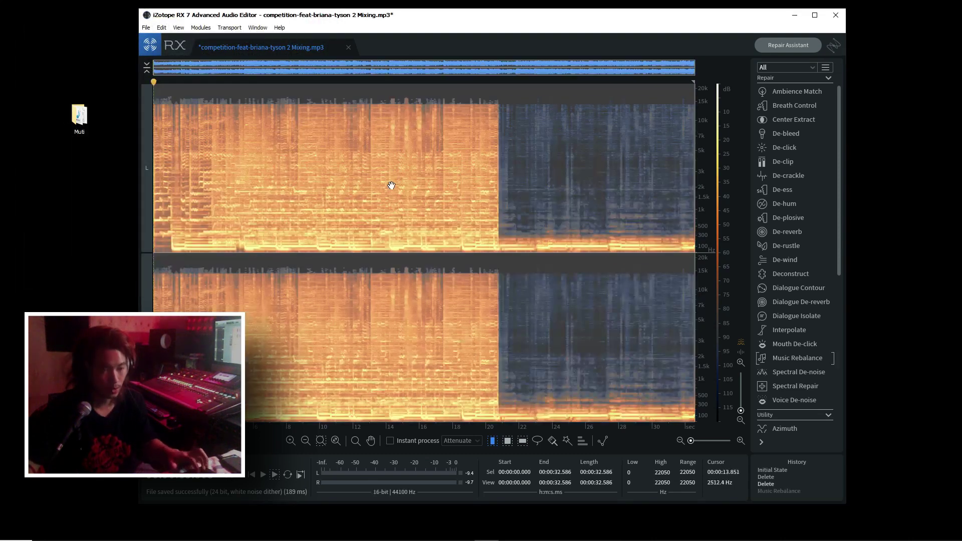
left_click(359, 189)
key("space")
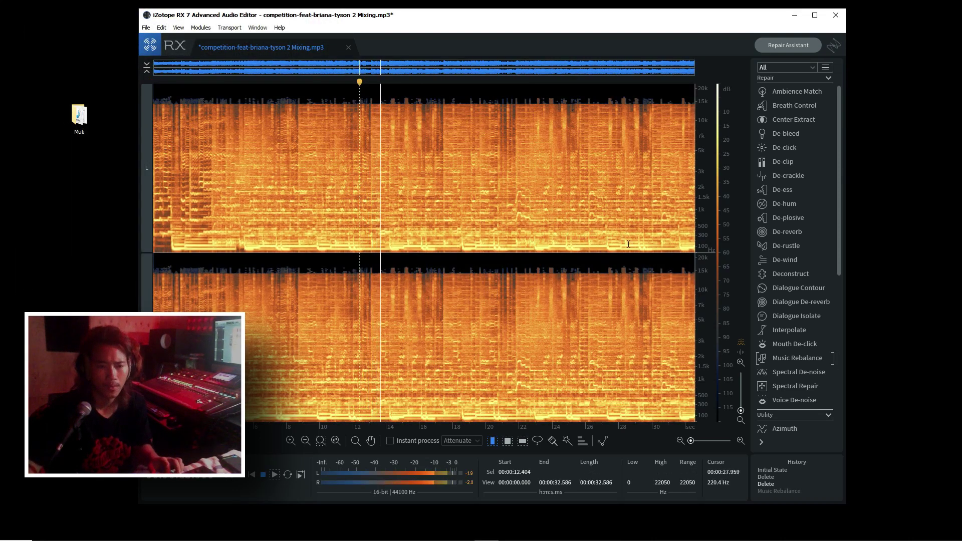
key("space")
Isolate the drums with Music Rebalance, rendering Percussion at 0 dB with Voice, Bass and Other at -Inf.
left_click(798, 359)
double_click(529, 241)
left_click(277, 193)
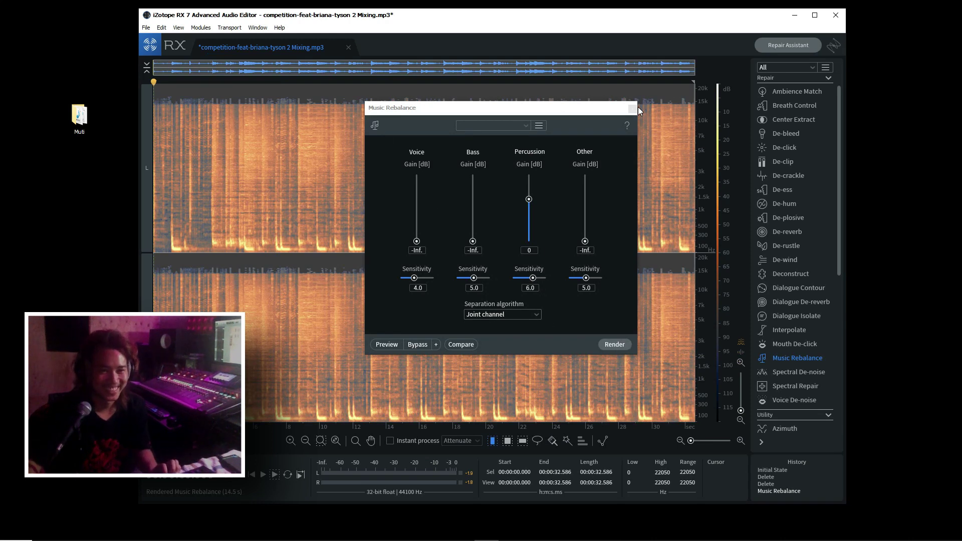
Close Music Rebalance and listen to the isolated percussion from the 6-second mark.
left_click(634, 109)
left_click(254, 173)
key("space")
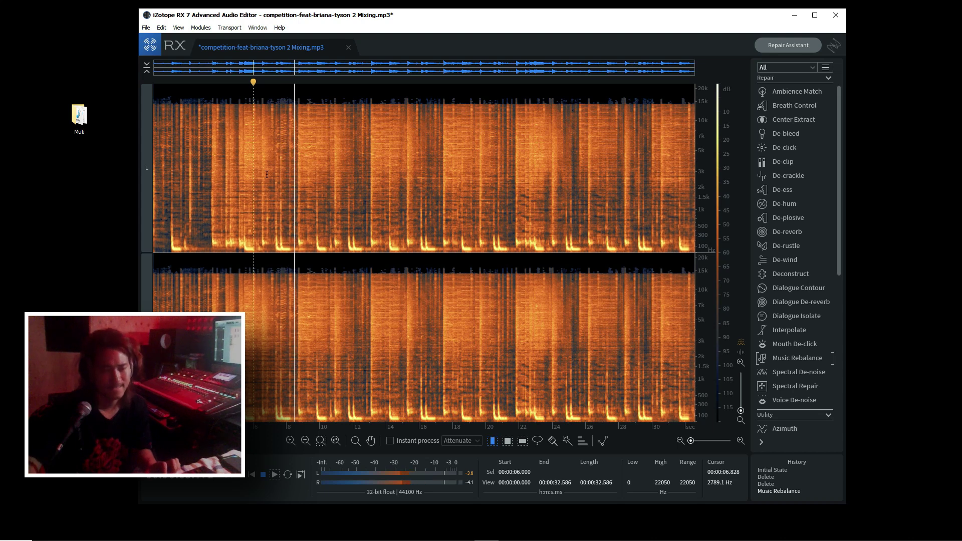
key("space")
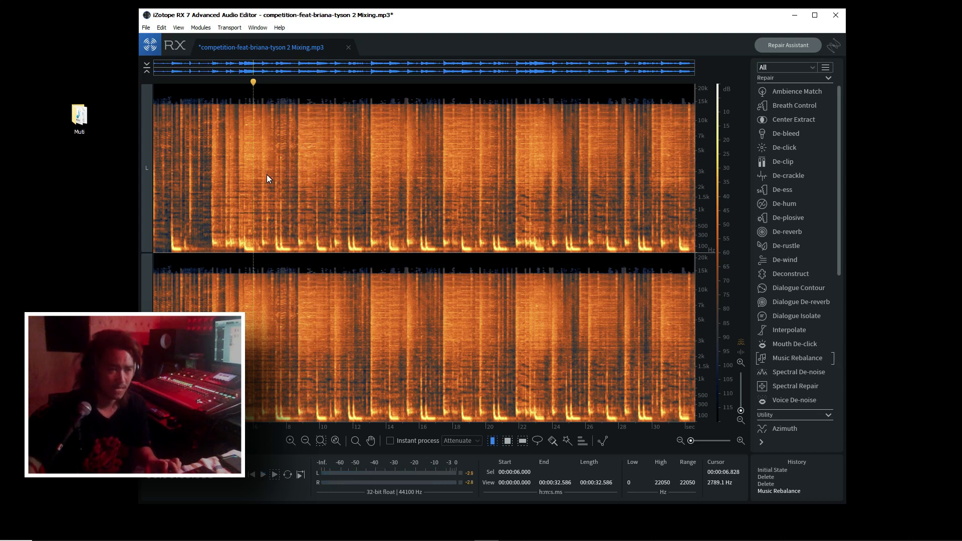
Configure the isolated percussion export as a 24-bit WAV file.
left_click(146, 28)
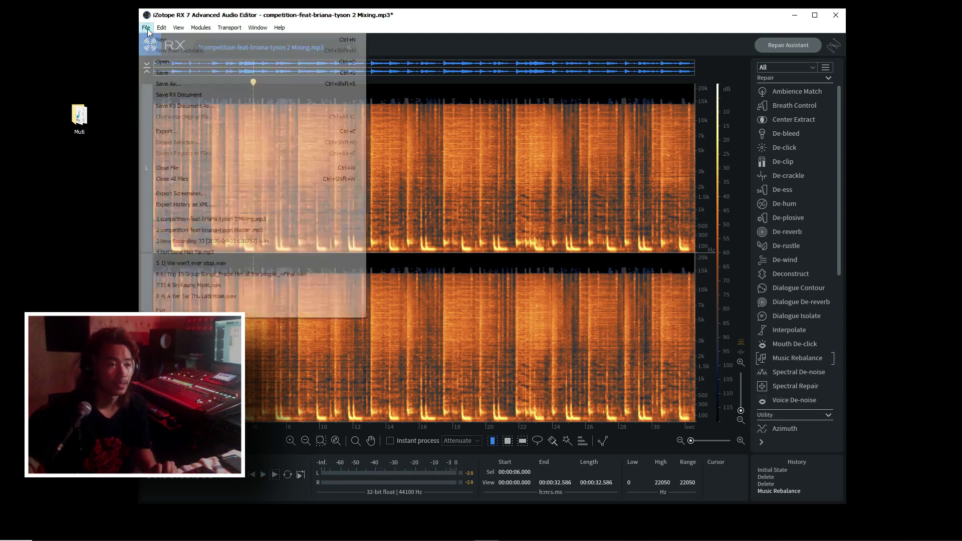
left_click(171, 126)
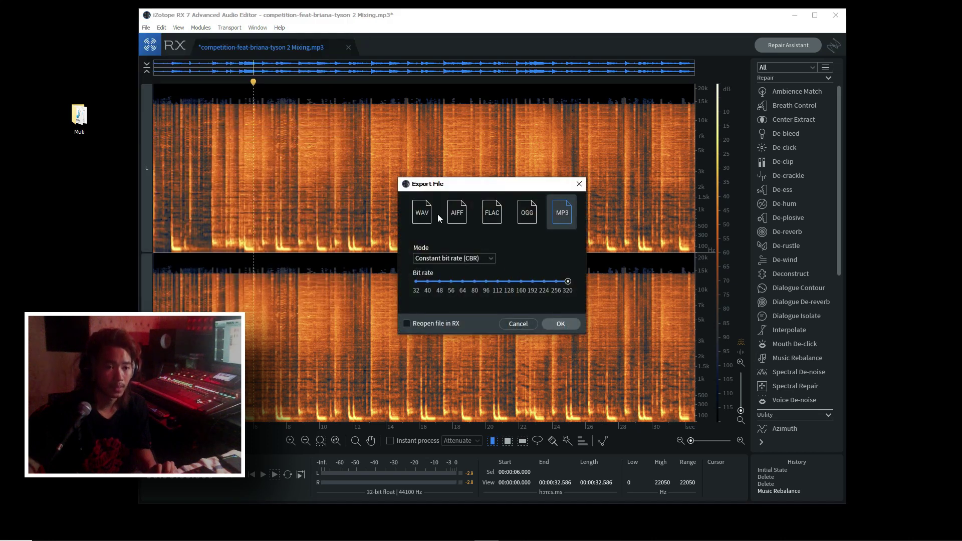
left_click(423, 213)
left_click(440, 257)
left_click(438, 281)
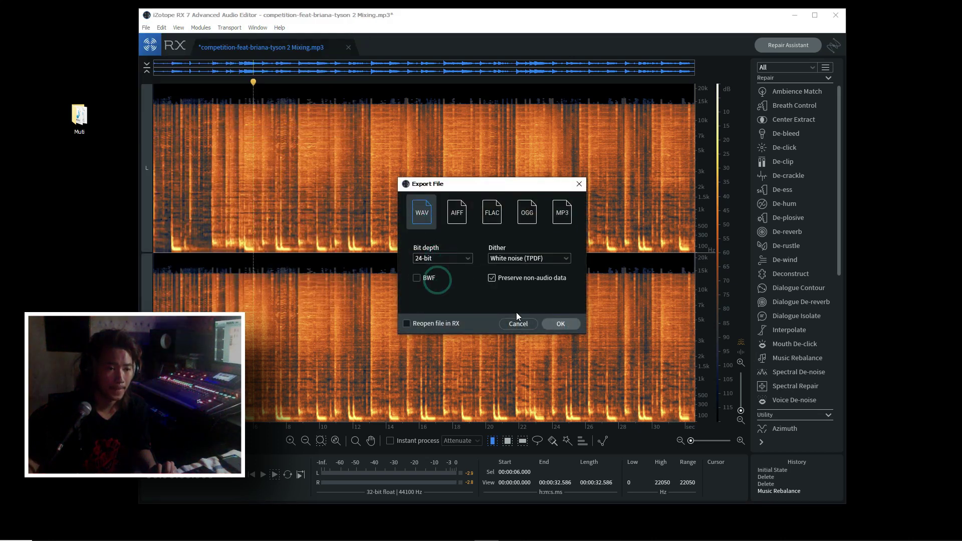
left_click(561, 324)
Save the exported WAV as Drum in the Muti folder.
double_click(211, 153)
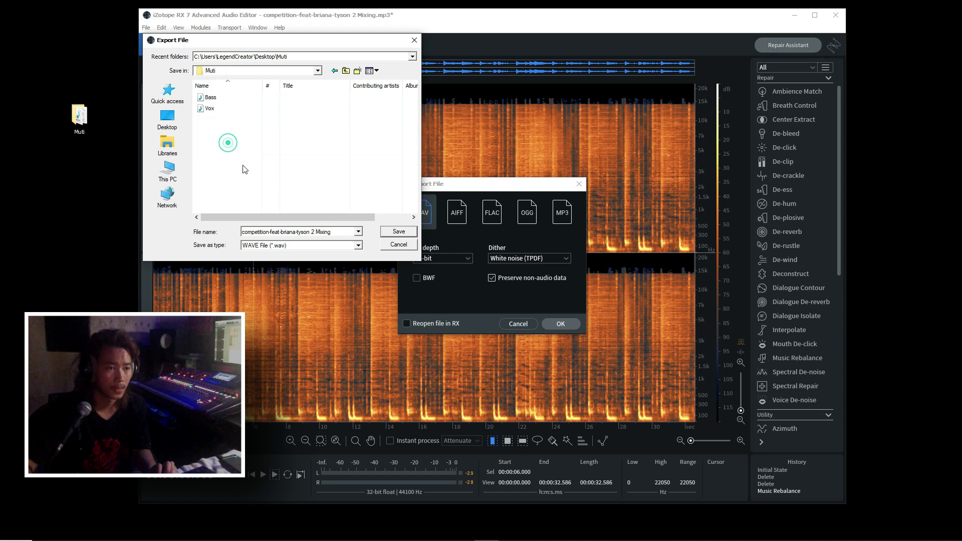
key("ctrl+a")
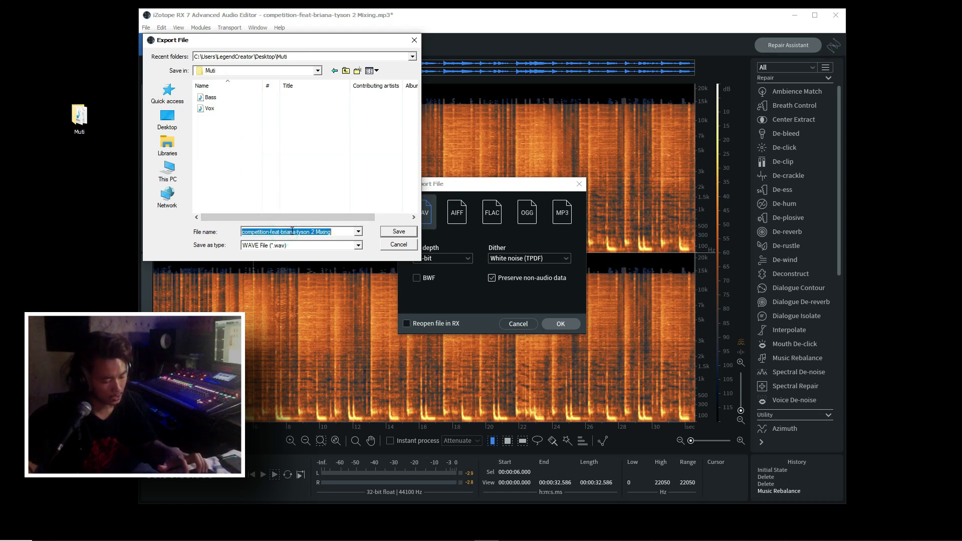
type("Drum")
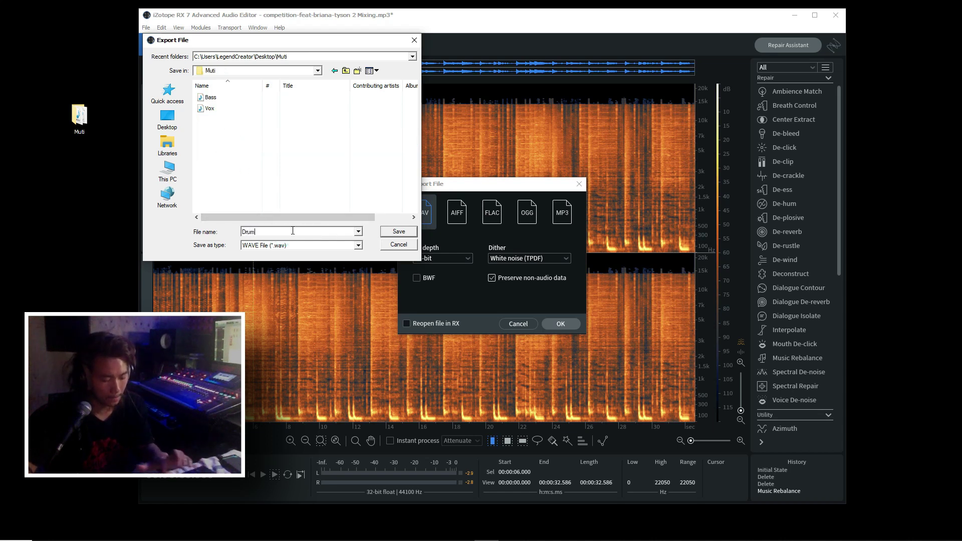
key("Return")
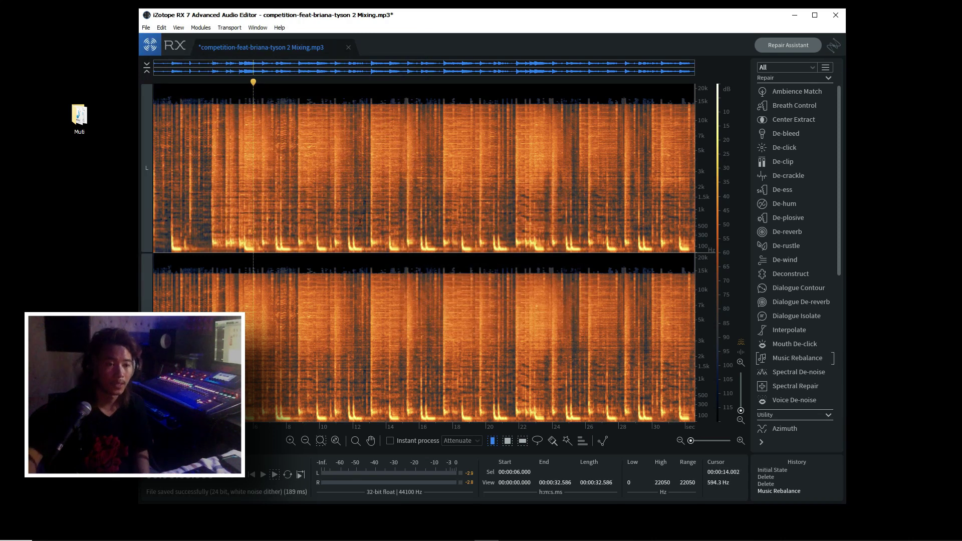
Play the isolated percussion again from about 14 seconds and undo the percussion-only Music Rebalance.
left_click(298, 222)
left_click(278, 221)
left_click(314, 209)
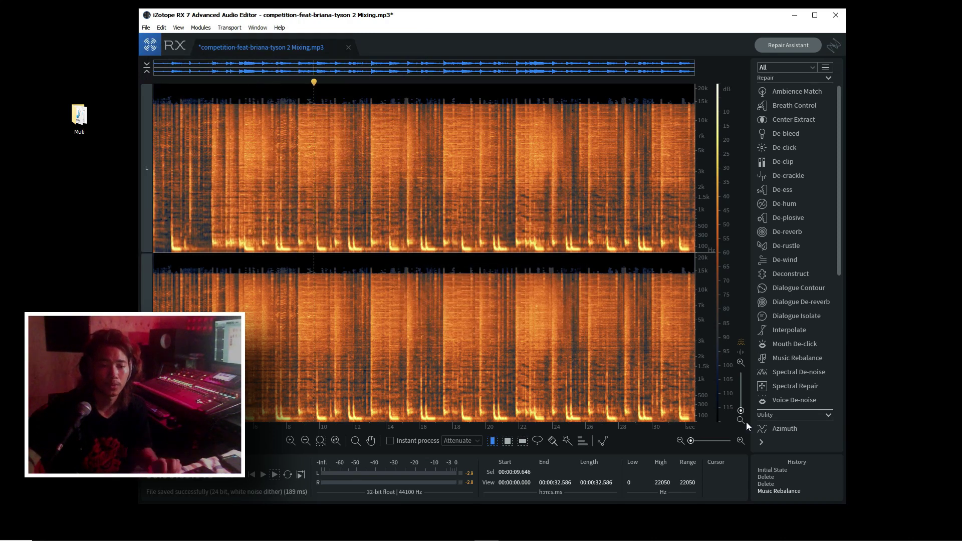
left_click(391, 194)
key("space")
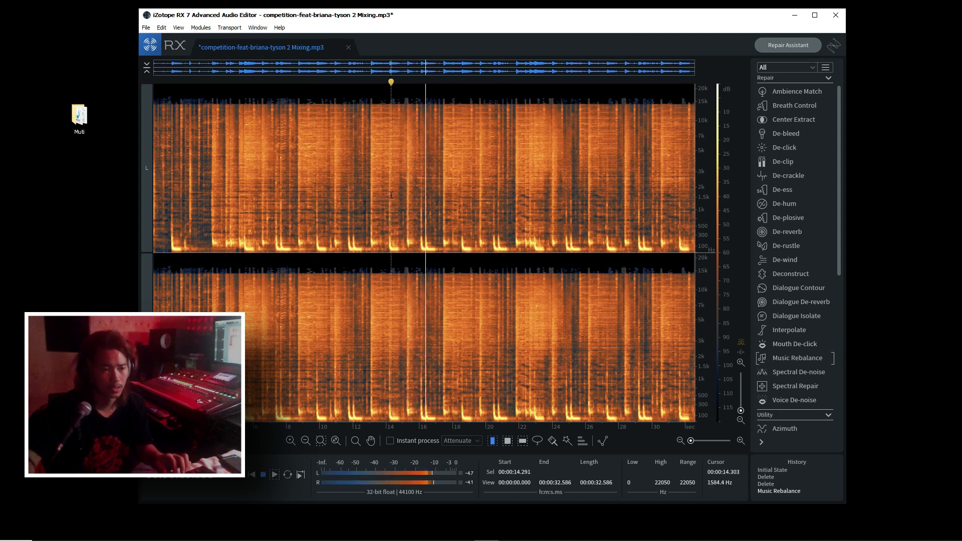
key("space")
key("ctrl+z")
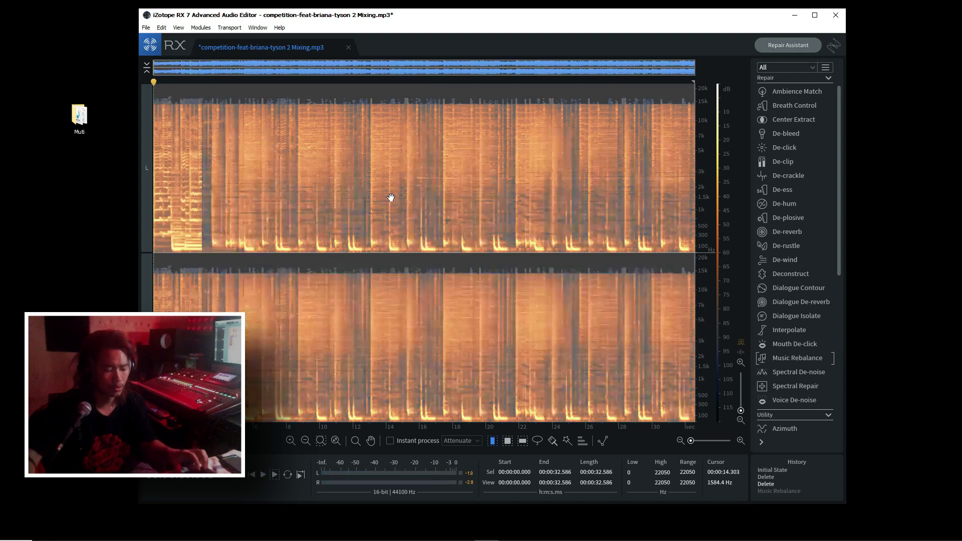
left_click(371, 198)
Isolate the remaining instruments with Music Rebalance, setting Percussion to -Inf and Other to 0 dB, and render the result.
left_click(798, 358)
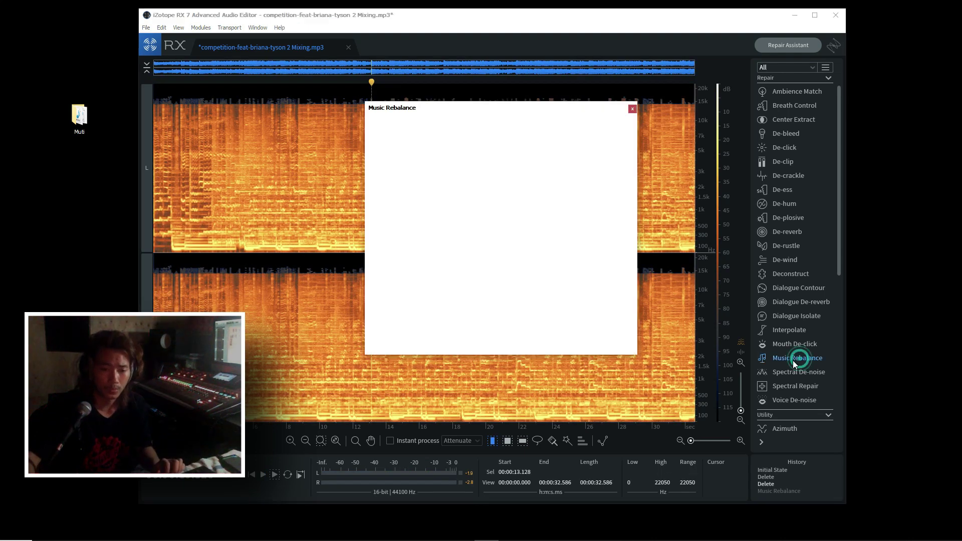
left_click_drag(530, 199, 529, 243)
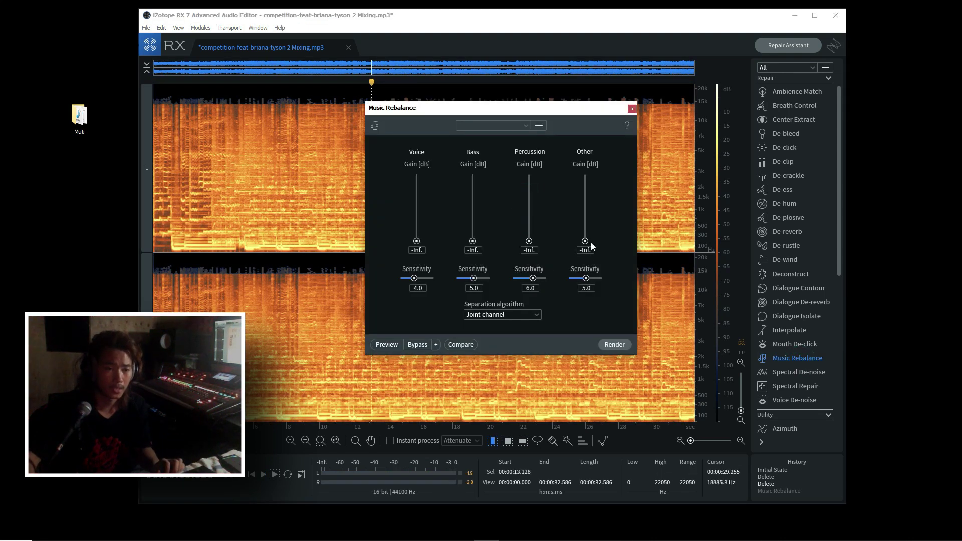
left_click(619, 350)
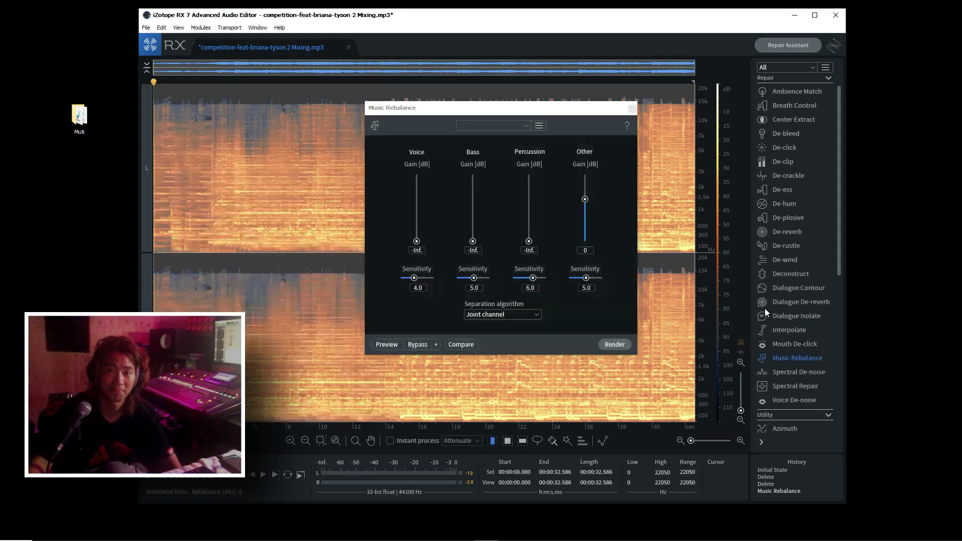
Close Music Rebalance and listen to the isolated Other instruments from about 3 seconds into the clip.
left_click(633, 108)
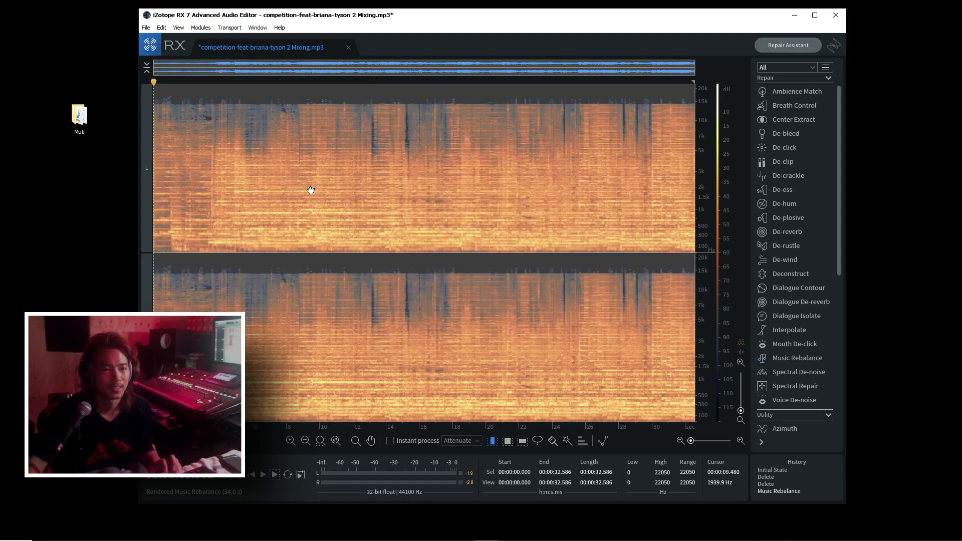
left_click(312, 188)
key("space")
left_click(189, 185)
left_click(207, 185)
key("space")
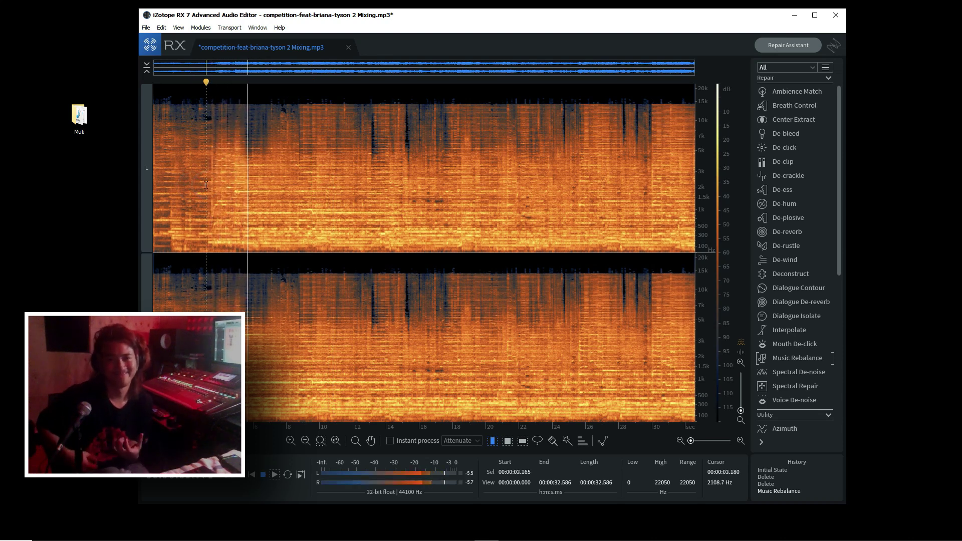
key("space")
Set up the export of the isolated Other instruments as a 24-bit WAV with white noise (TPDF) dither.
left_click(161, 27)
left_click(147, 28)
left_click(147, 29)
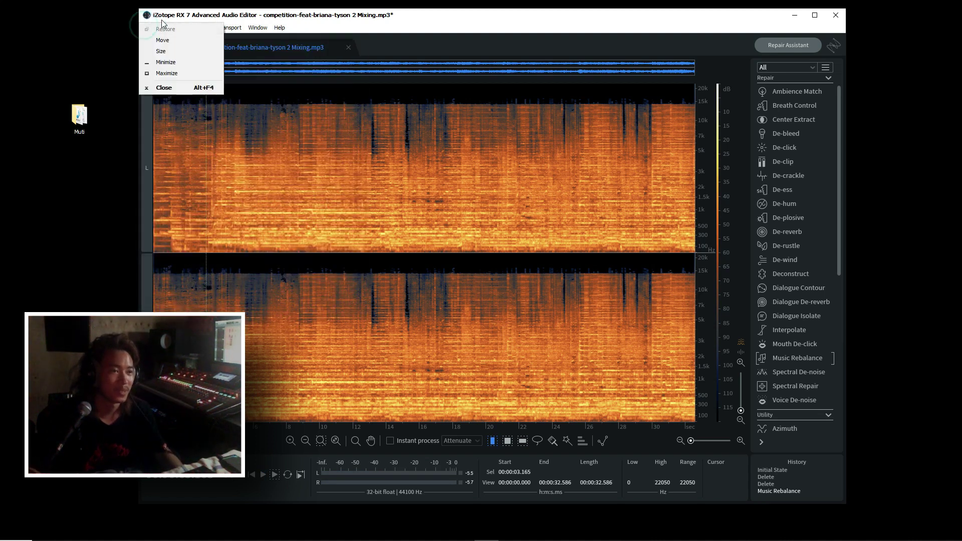
left_click(145, 29)
left_click(145, 29)
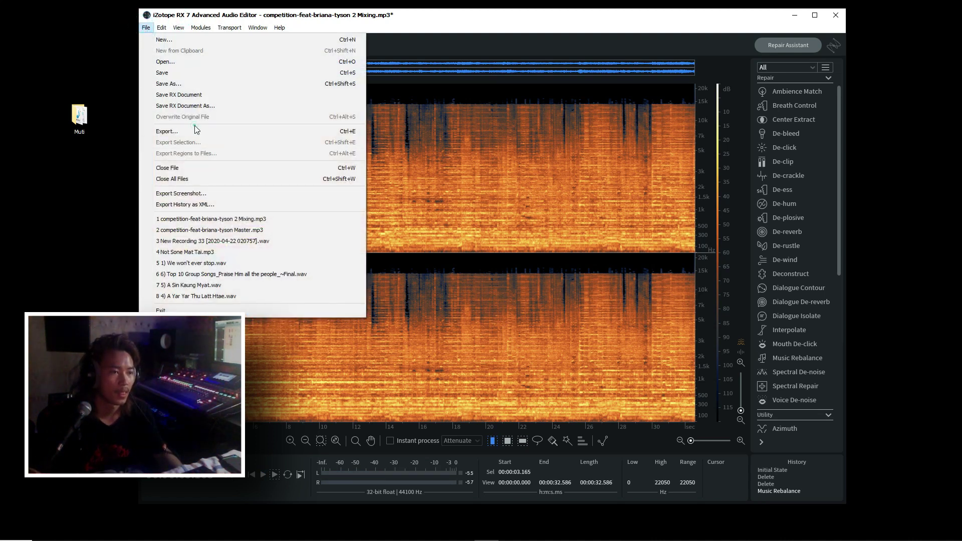
left_click(194, 131)
left_click(422, 213)
left_click(453, 259)
left_click(440, 281)
left_click(560, 324)
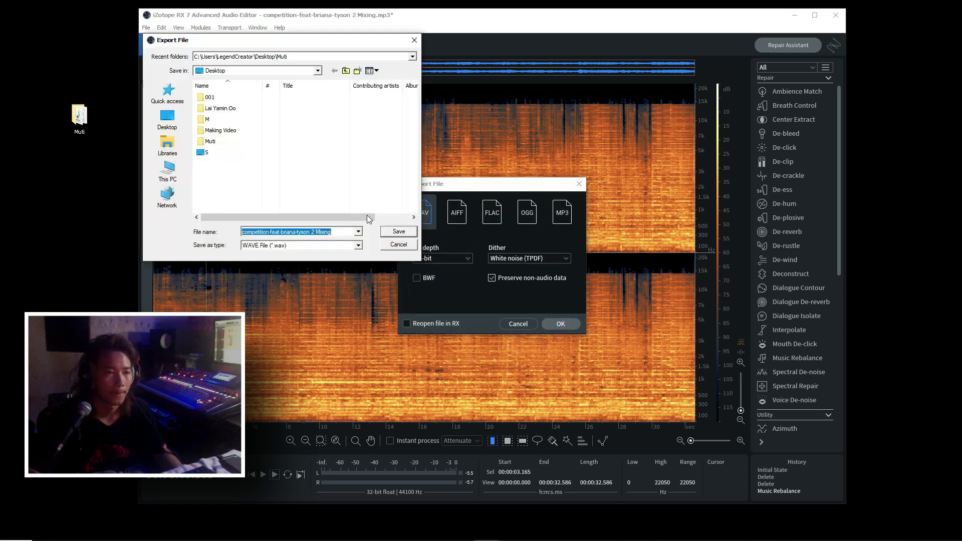
Save the exported WAV as Muti track in the Muti folder.
left_click(234, 145)
left_click(312, 232)
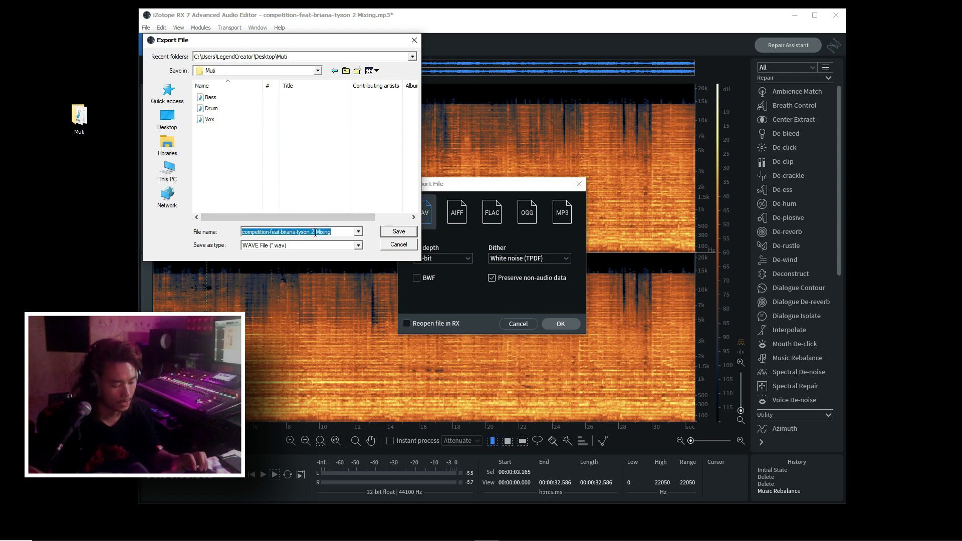
type("B")
key("BackSpace")
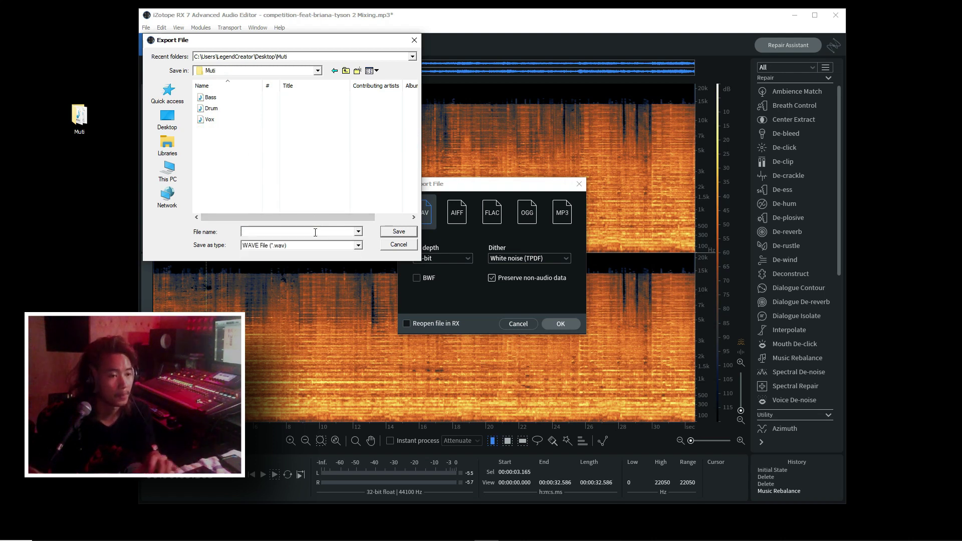
type("Mu")
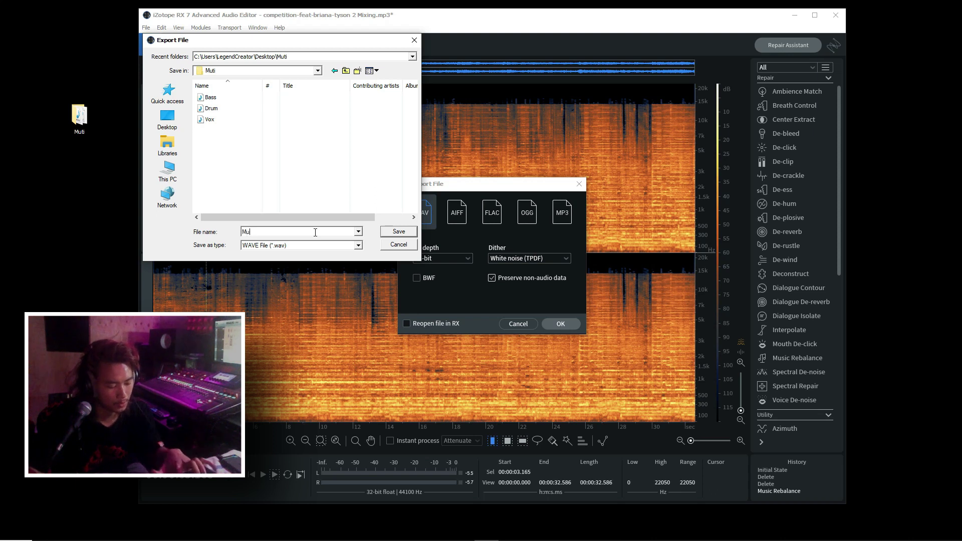
type("ti")
type(" te")
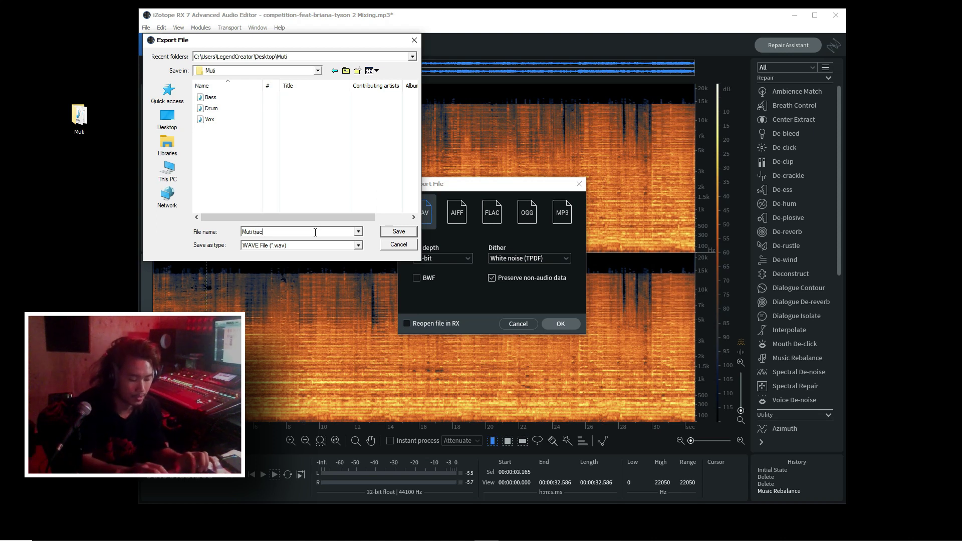
key("Return")
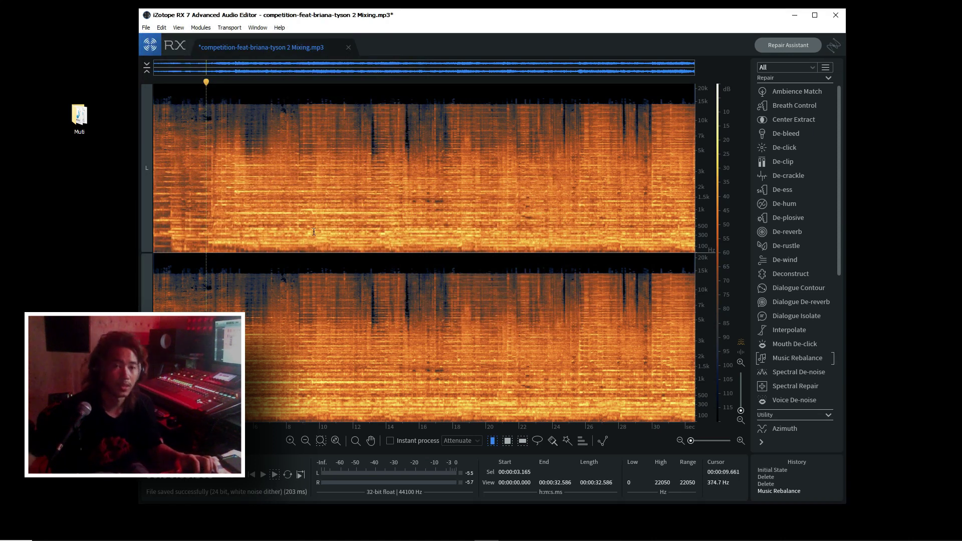
Close RX 7 and open the Muti folder on the desktop to view the exported stems.
left_click(836, 15)
double_click(81, 115)
left_click_drag(177, 179, 198, 125)
left_click(205, 178)
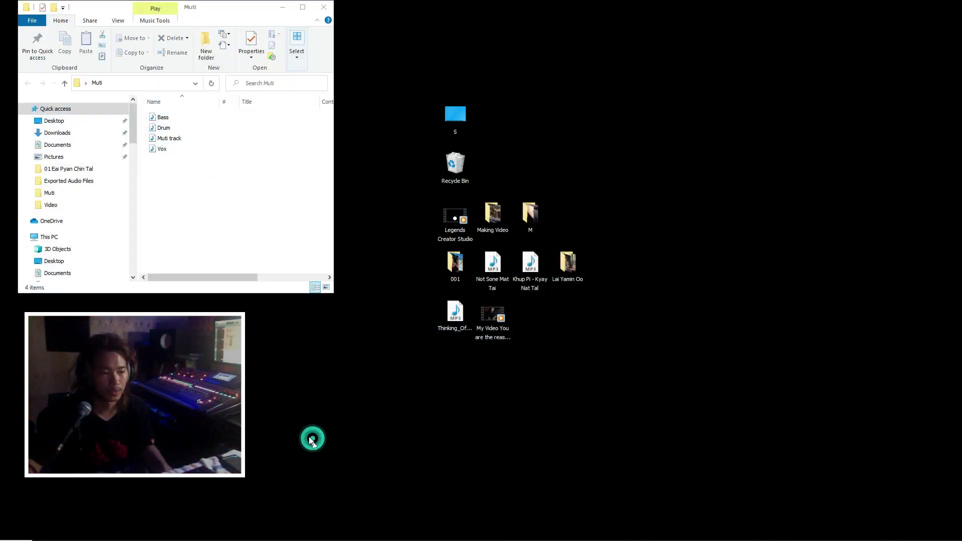
Switch to Ableton Live 10, dismiss the crash report, show the Arrangement view and expand the accusonus plug-ins.
mouse_move(279, 539)
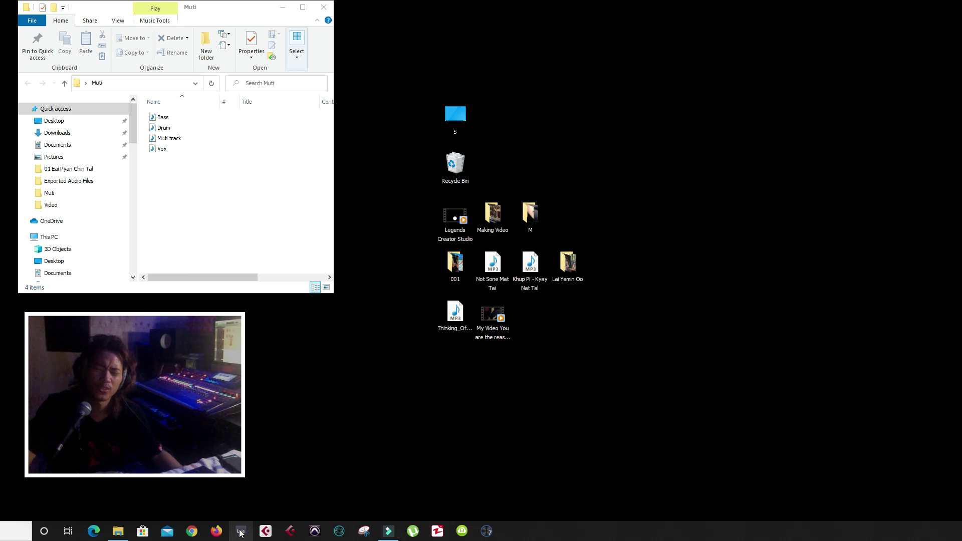
left_click(242, 533)
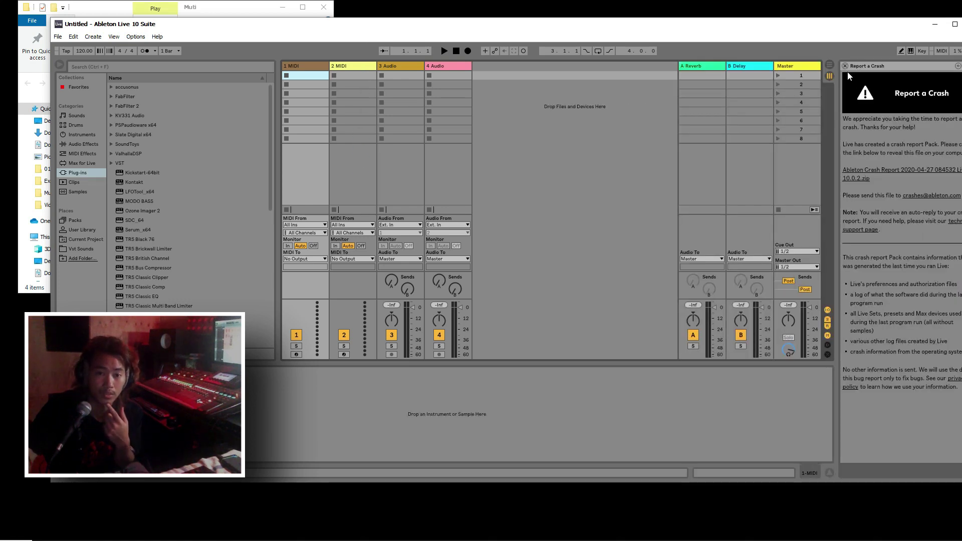
left_click(846, 65)
key("Tab")
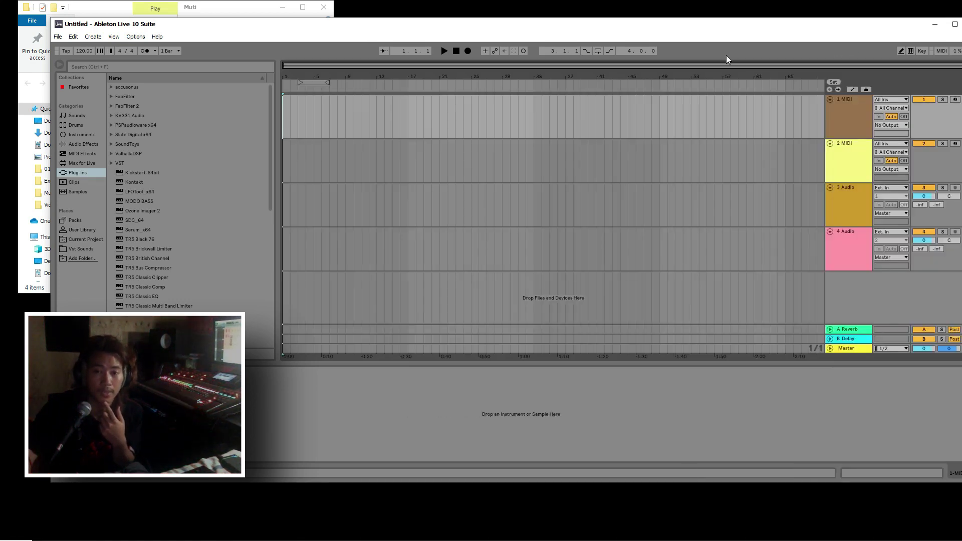
left_click(112, 88)
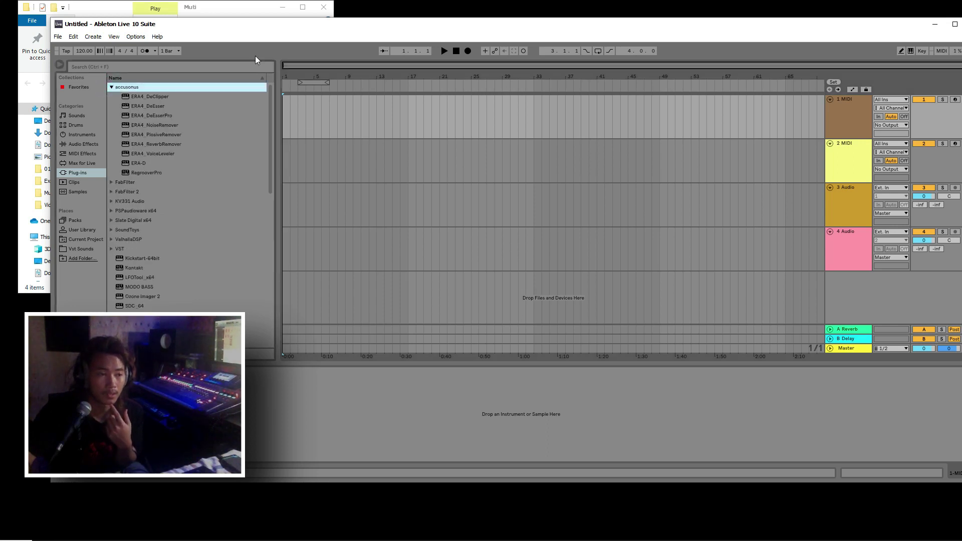
Import the Bass, Drum, Muti track and Vox files from the Muti folder onto separate tracks at the arrangement's start.
left_click(224, 14)
left_click_drag(202, 185, 460, 121)
key("ctrl")
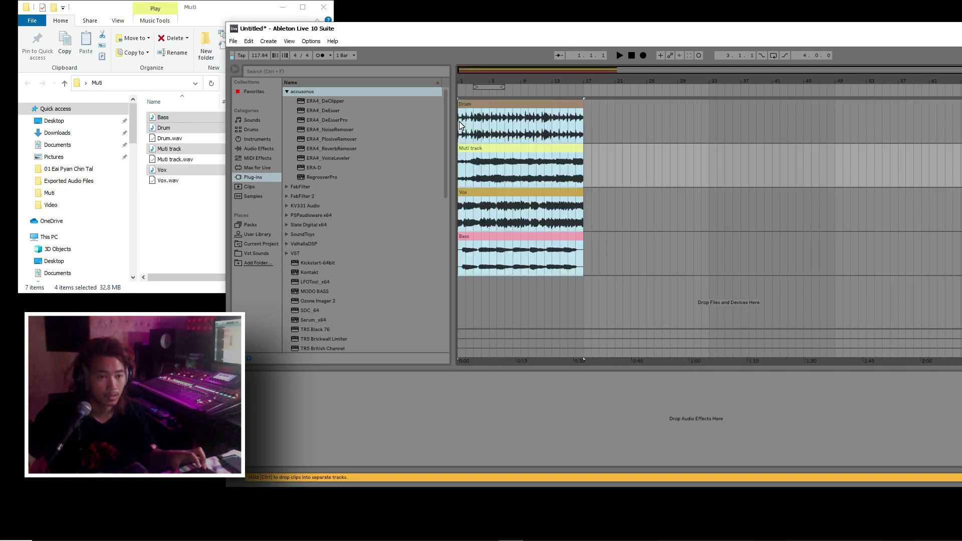
left_click_drag(509, 29, 321, 19)
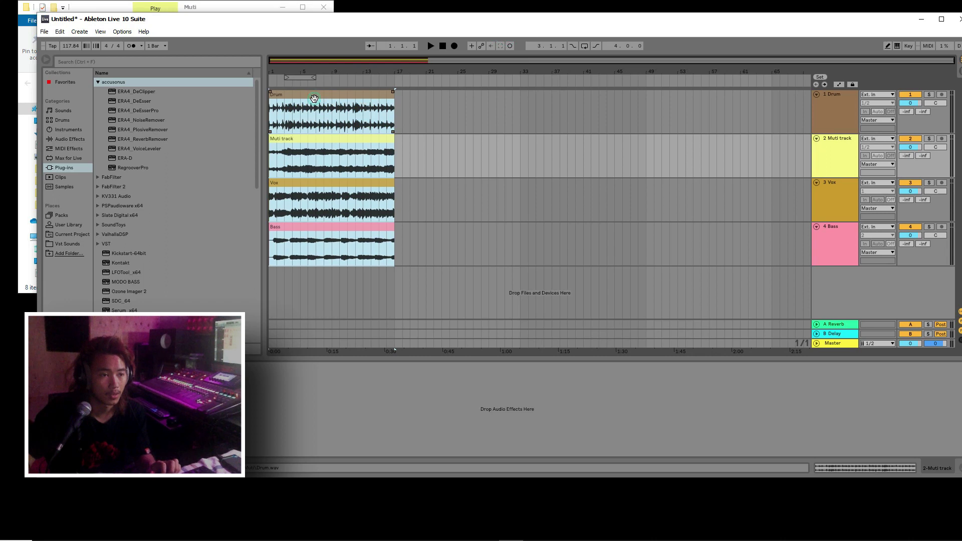
Play the four imported tracks together from the start and solo the Drum track to hear it alone.
left_click(315, 98)
key("space")
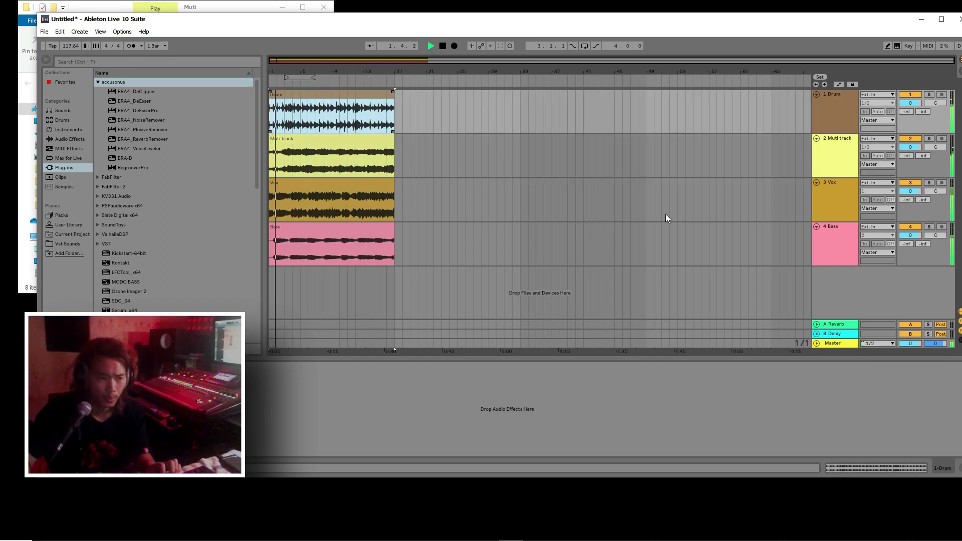
left_click_drag(456, 23, 430, 31)
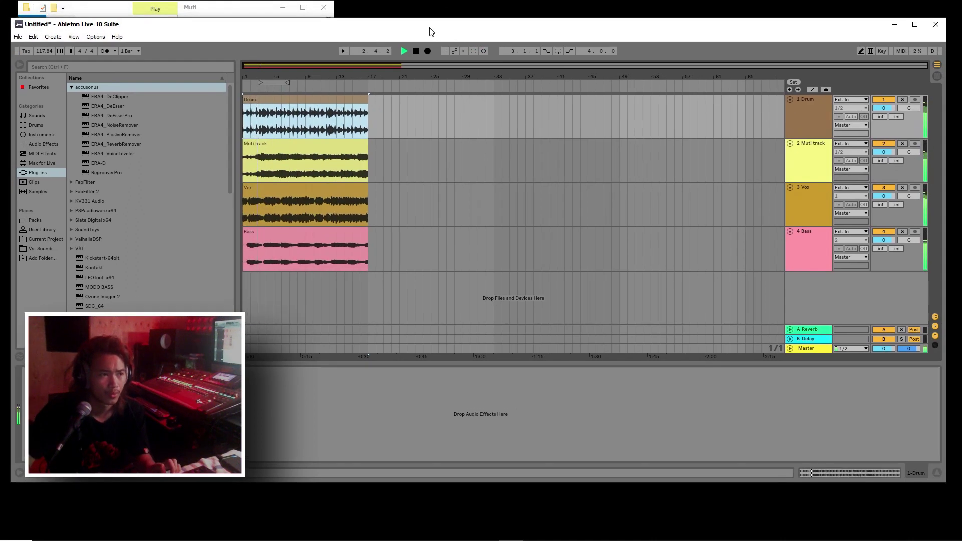
left_click(903, 98)
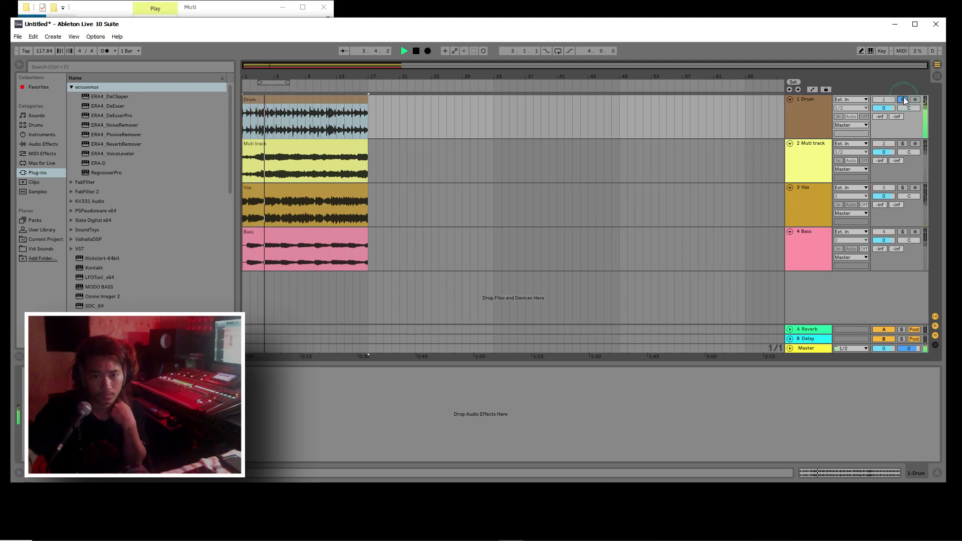
left_click(903, 99)
Solo the Muti track and replay it from about bar 5.
left_click(902, 144)
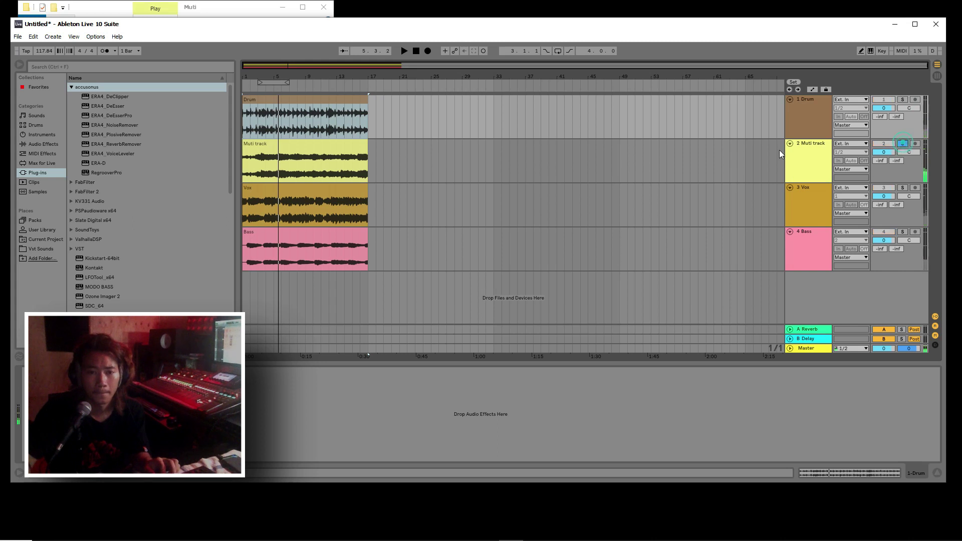
key("space")
left_click(274, 167)
key("space")
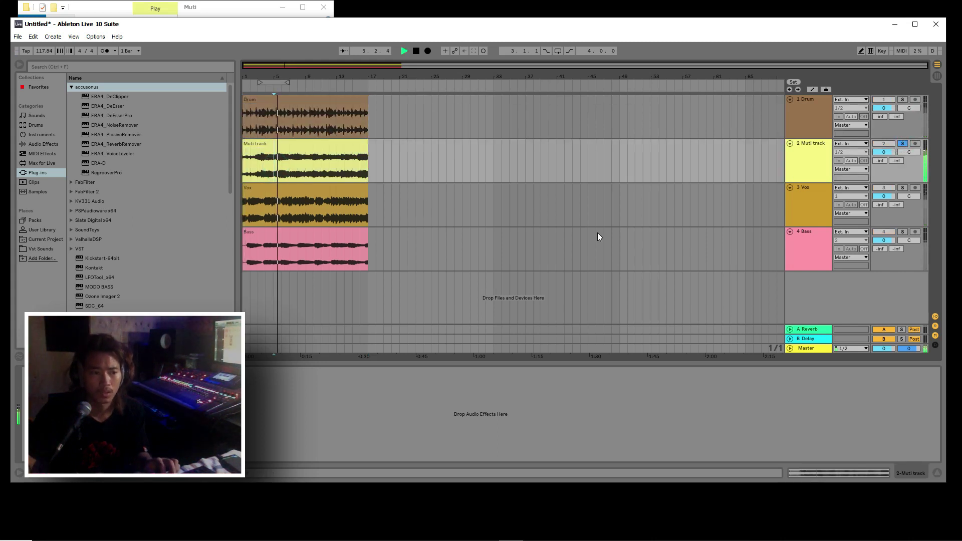
Solo and listen to the Vox track and the Bass track in turn, ending with playback stopped and no solo active.
left_click(903, 189)
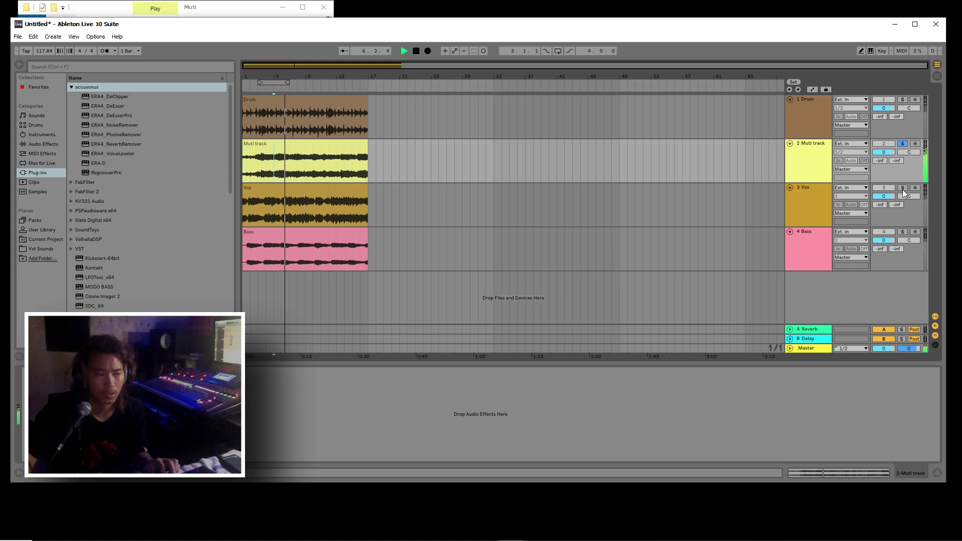
key("space")
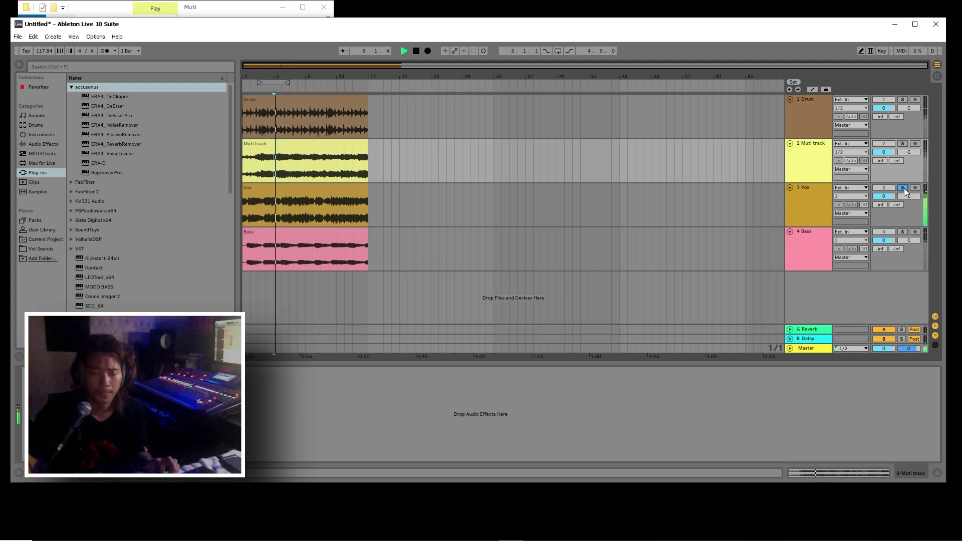
left_click(902, 232)
key("space")
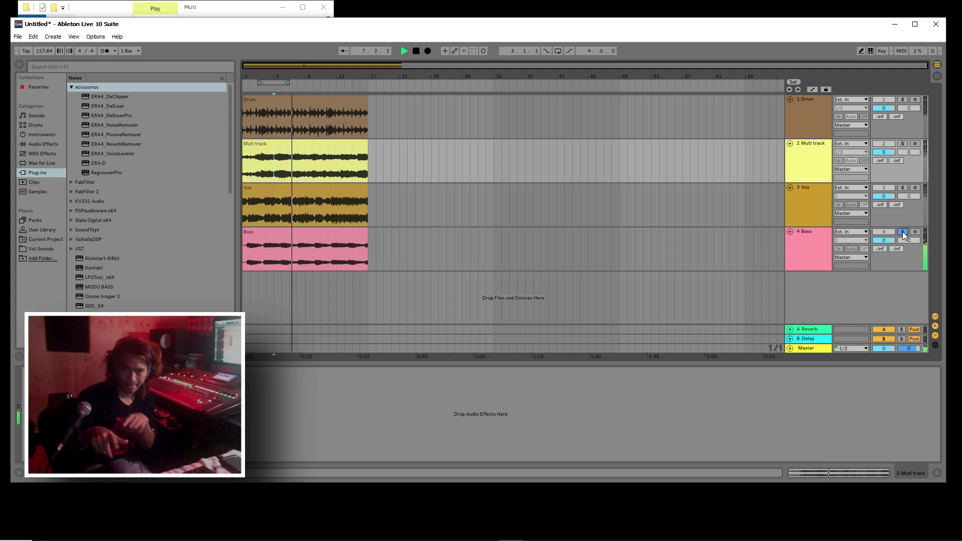
key("space")
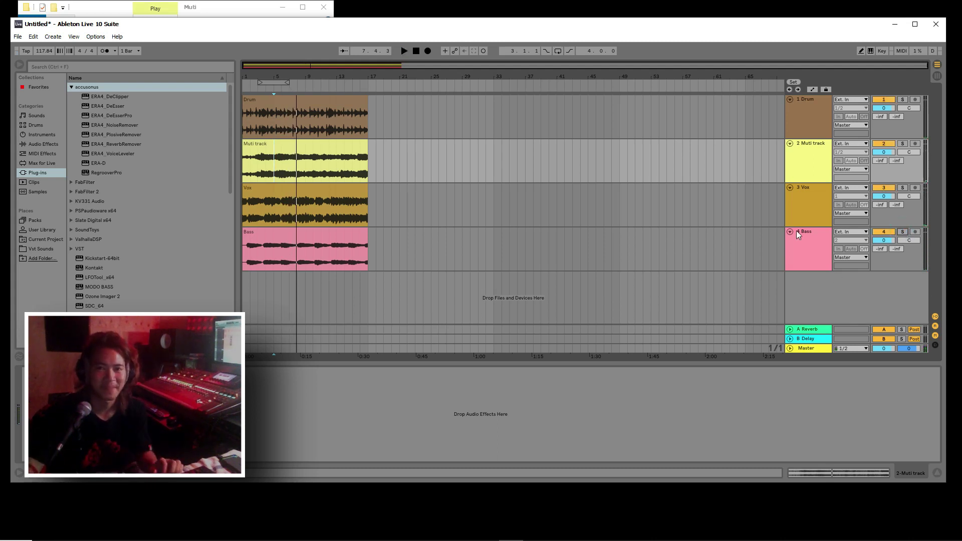
Delete the end of the Drum clip from about 15.3.3 onwards.
left_click(423, 245)
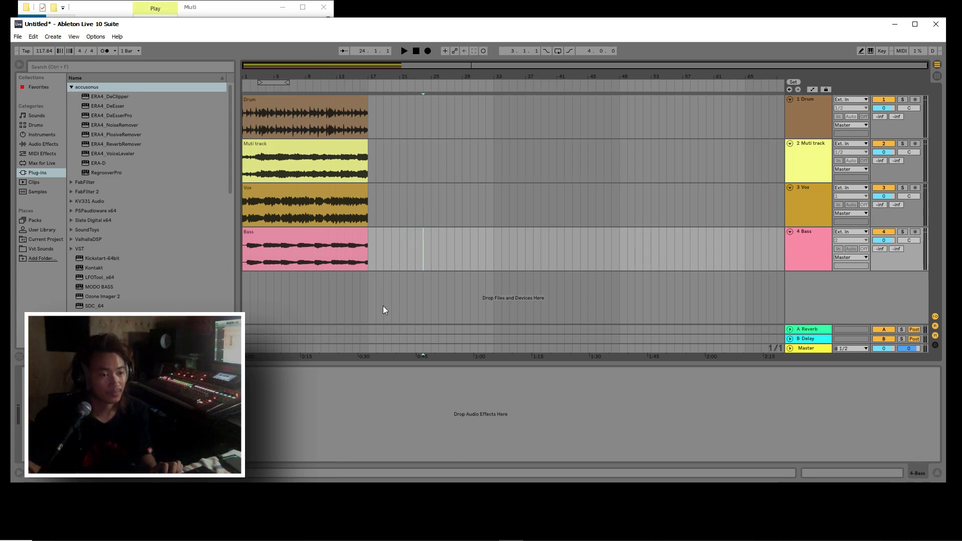
key("plus")
key("plus")
key("plus")
key("plus")
key("plus")
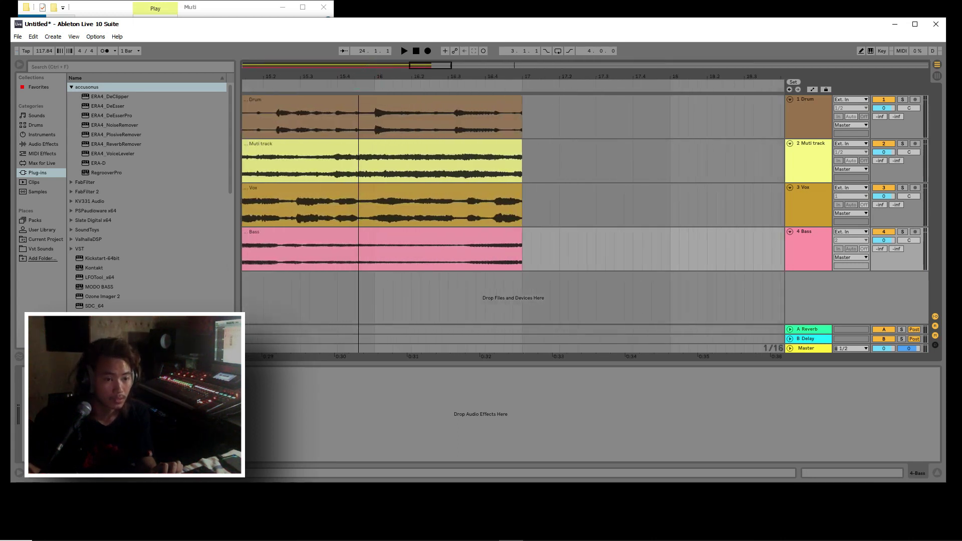
key("minus")
key("minus")
key("minus")
key("minus")
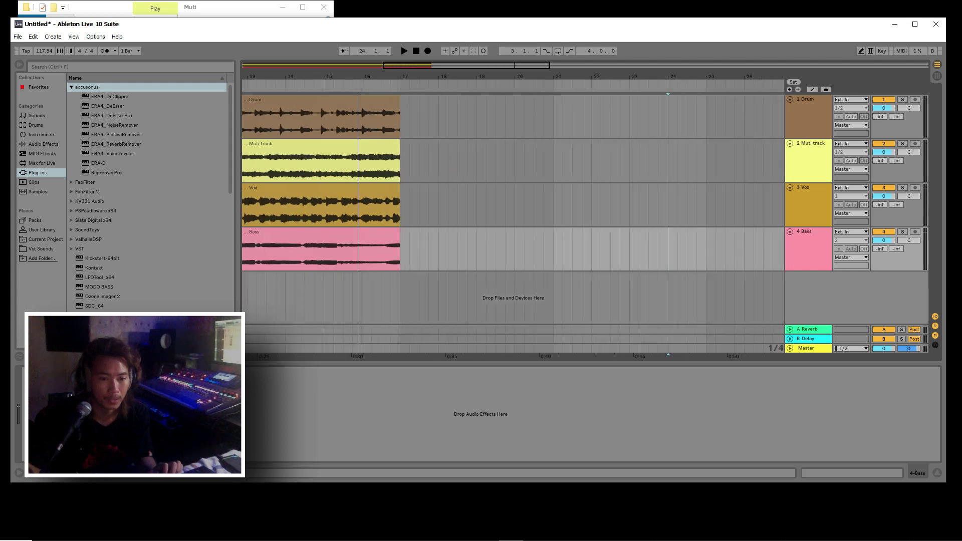
mouse_move(298, 70)
left_mouse_down()
mouse_move(298, 121)
mouse_move(644, 113)
left_mouse_up()
left_click_drag(666, 72, 667, 95)
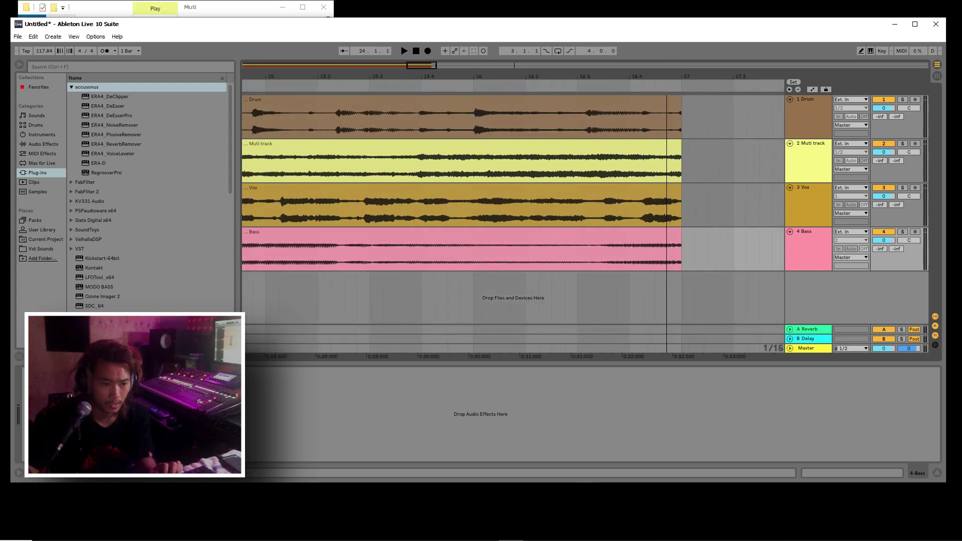
left_click_drag(744, 108, 379, 120)
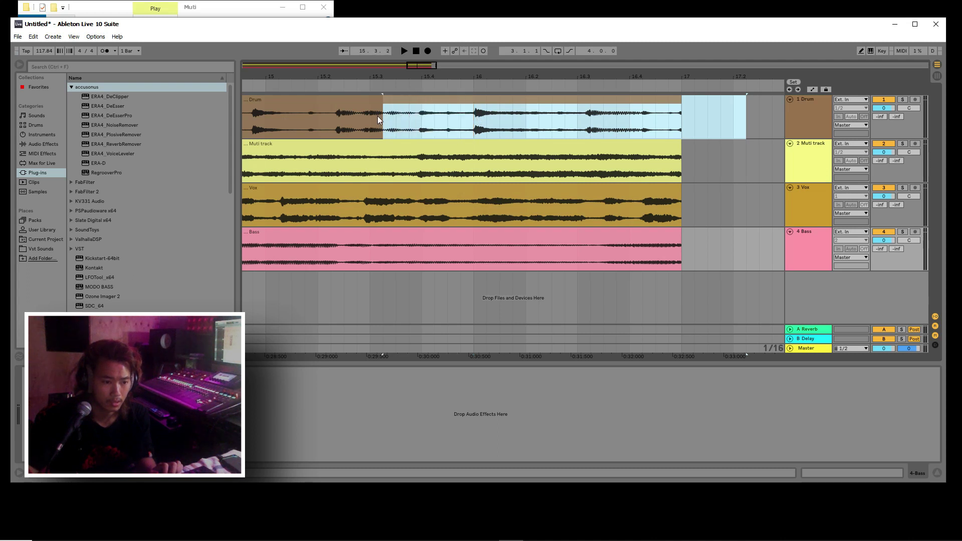
key("Delete")
Consolidate the trimmed Drum clip and play the arrangement from about bar 4.
left_click_drag(415, 70, 351, 87)
left_click(313, 100)
right_click(315, 104)
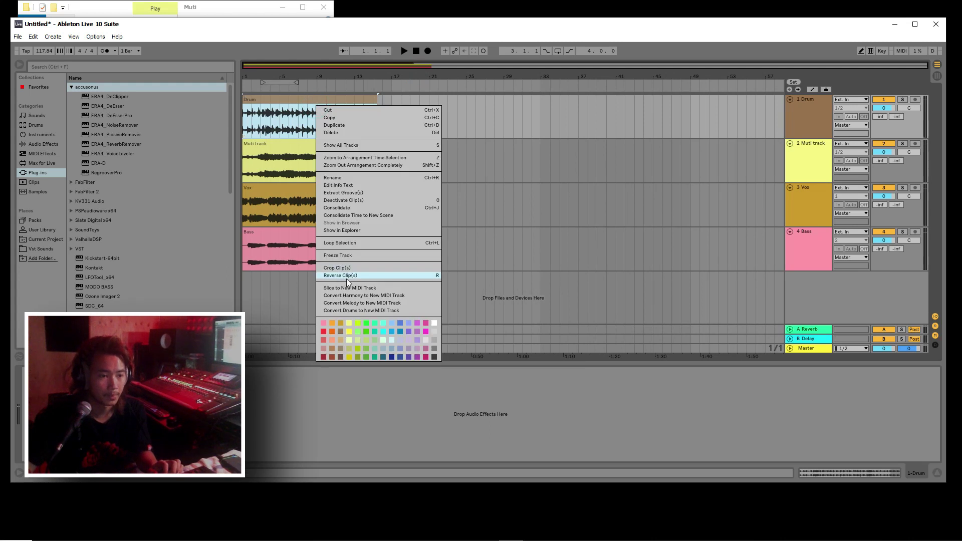
left_click(363, 208)
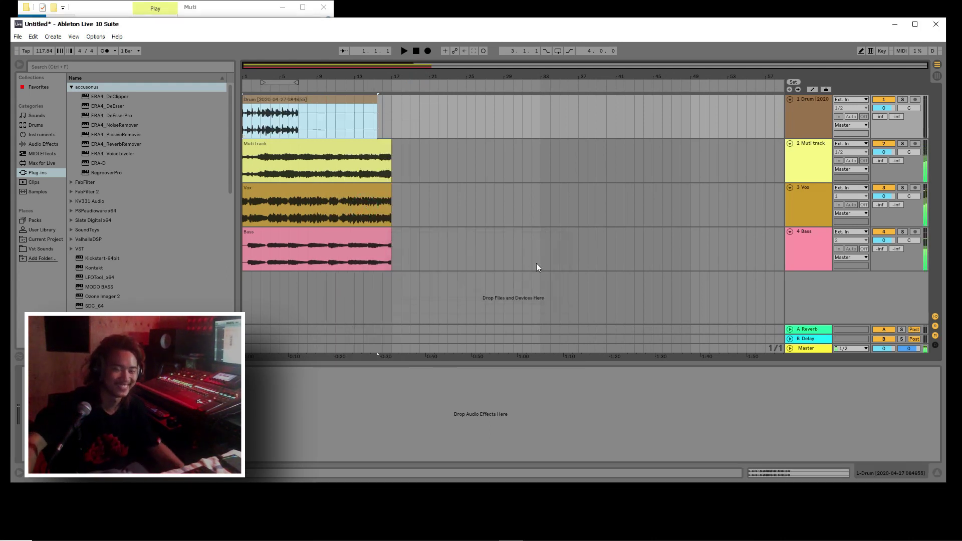
left_click(272, 132)
key("space")
key("space")
Load RegrooverPro on a new track and try to import the consolidated Drum clip into it.
left_click(817, 264)
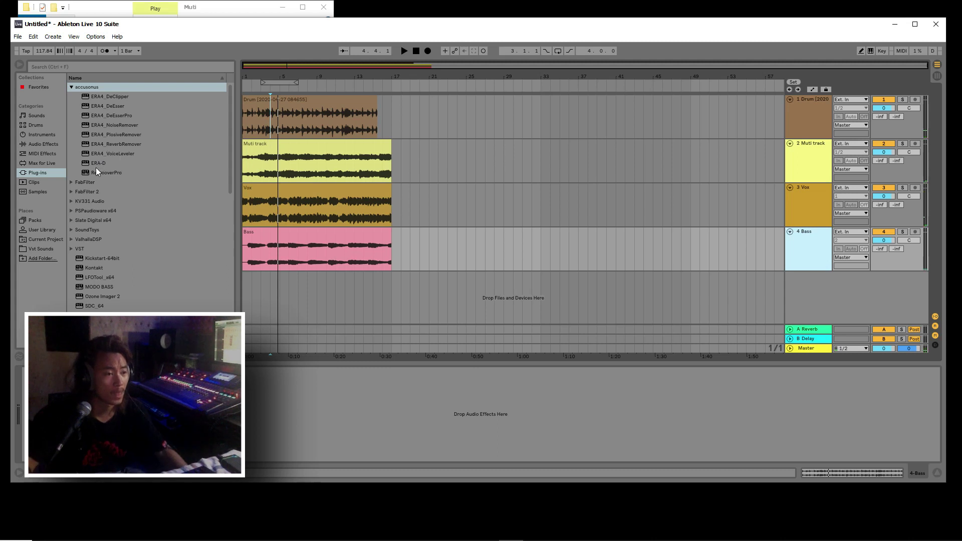
left_click_drag(97, 172, 124, 165)
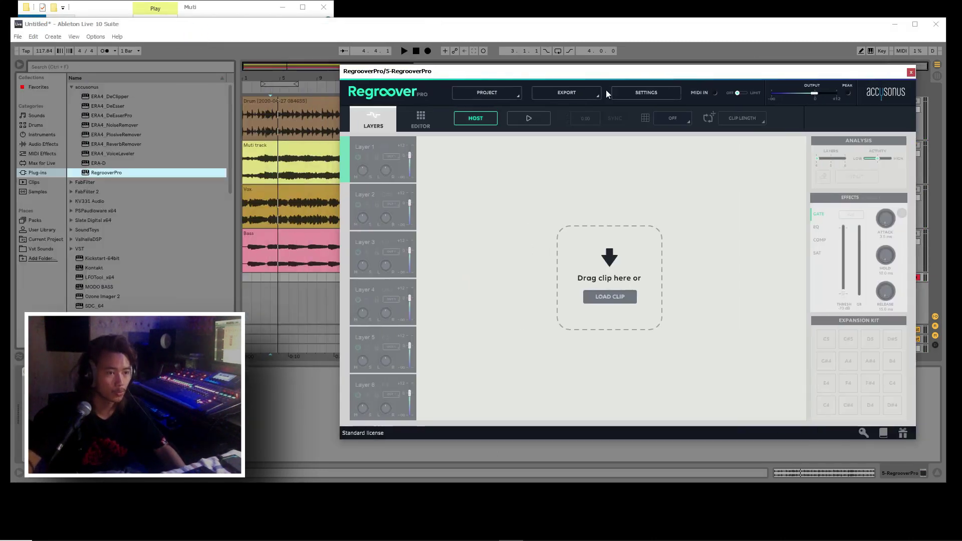
left_click_drag(548, 225, 505, 237)
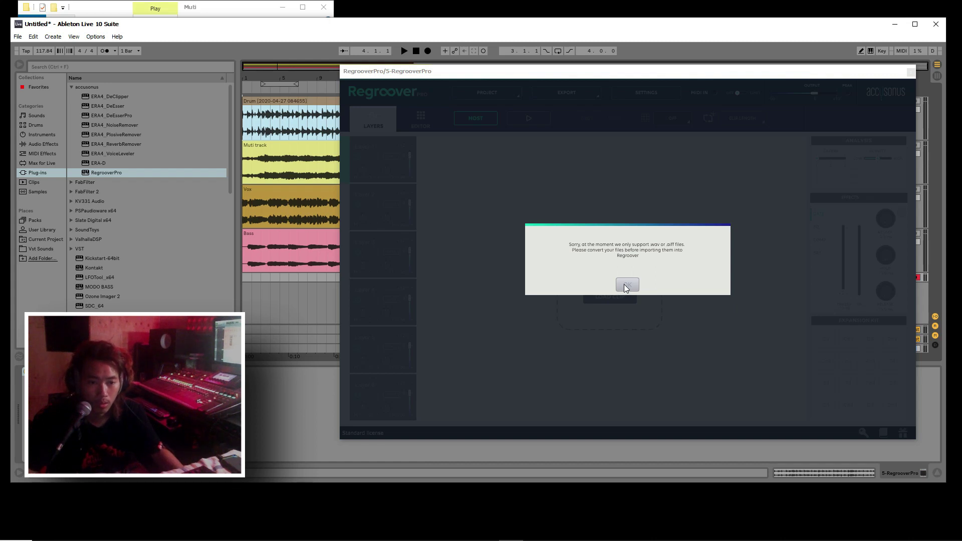
left_click(627, 286)
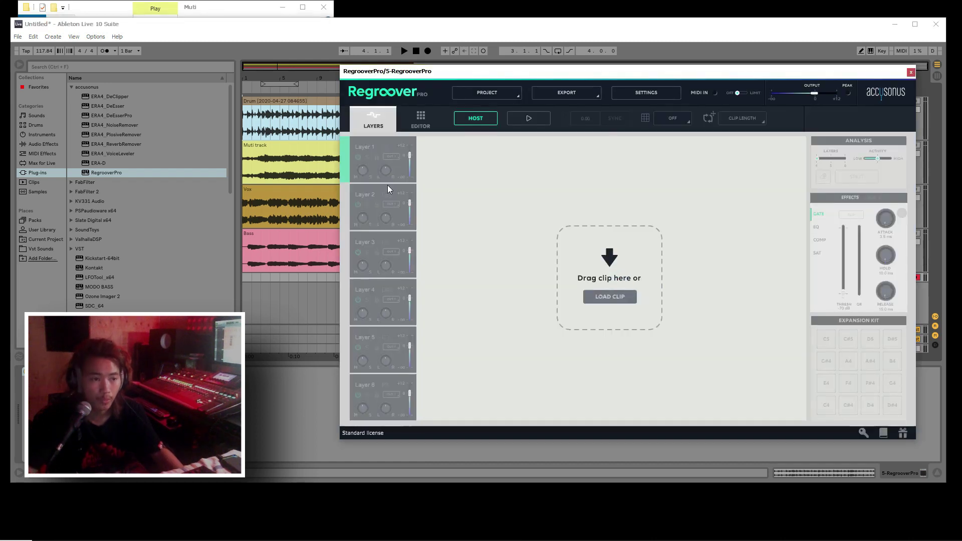
Close the RegrooverPro window and set the arrangement loop to the full length of the consolidated Drum clip, then select that time range.
left_click_drag(580, 73, 400, 100)
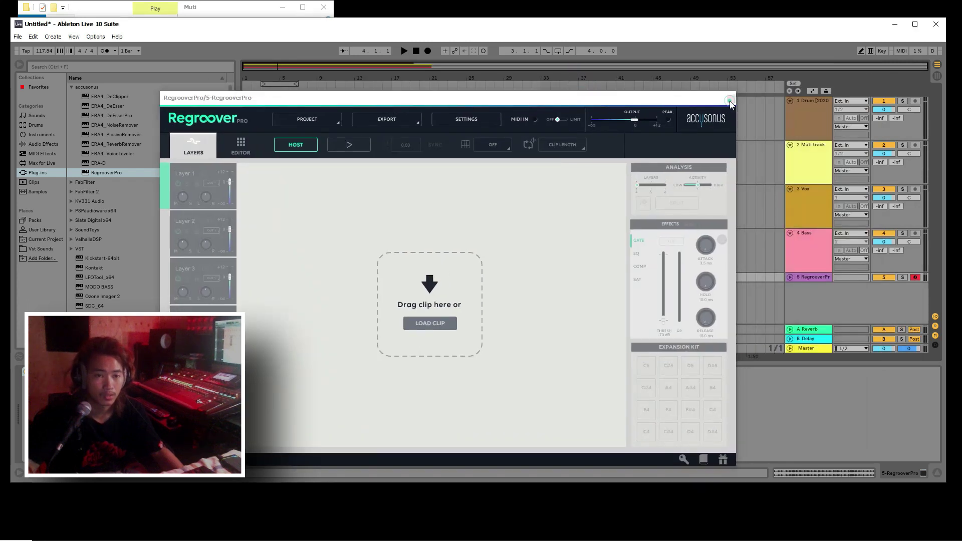
left_click(732, 99)
left_click(307, 110)
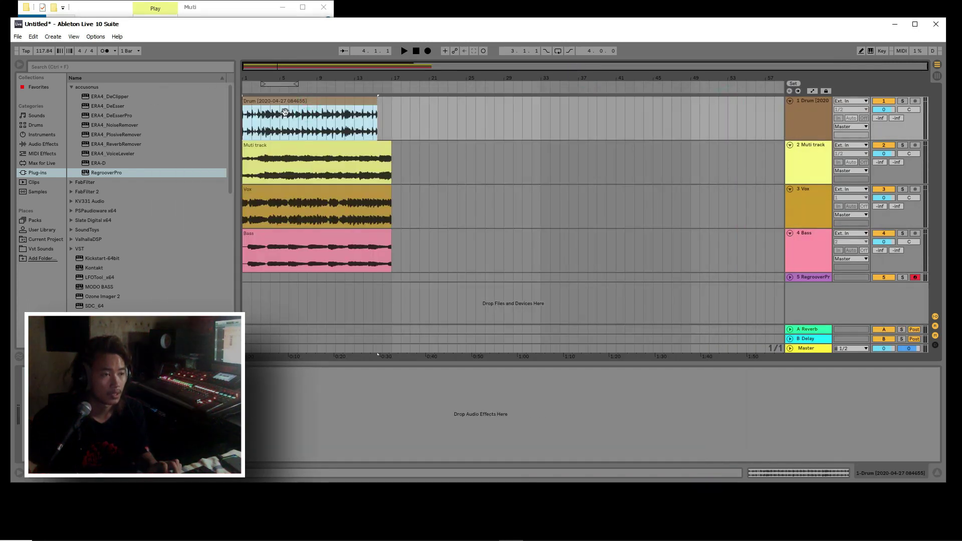
key("ctrl+l")
left_click(280, 138)
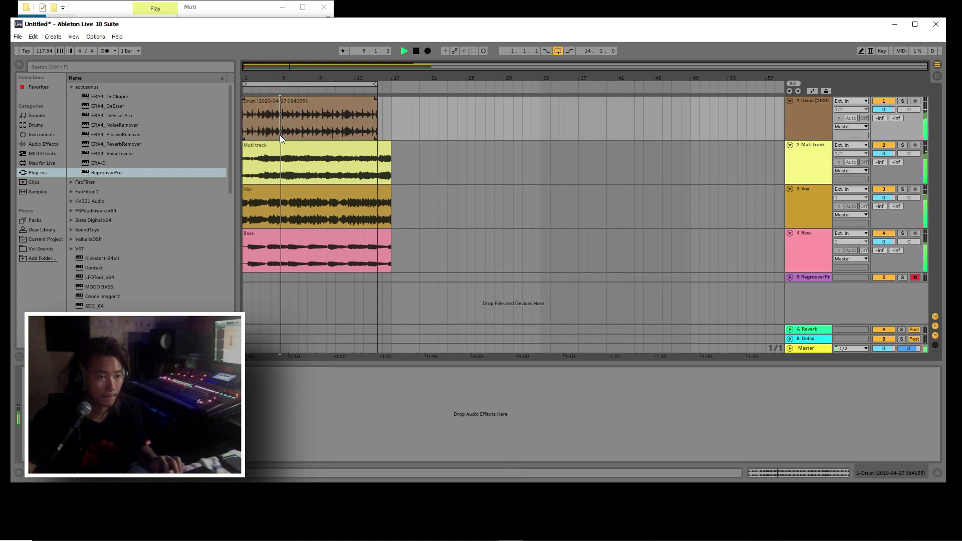
left_click(311, 84)
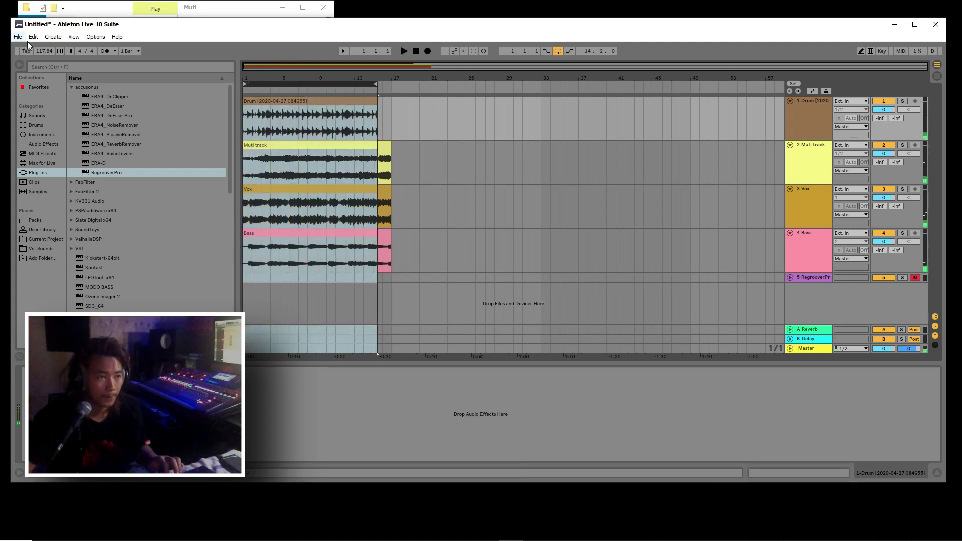
Solo the Drum track, play it briefly, and start an audio export of the looped range from the Master.
left_click(903, 102)
key("space")
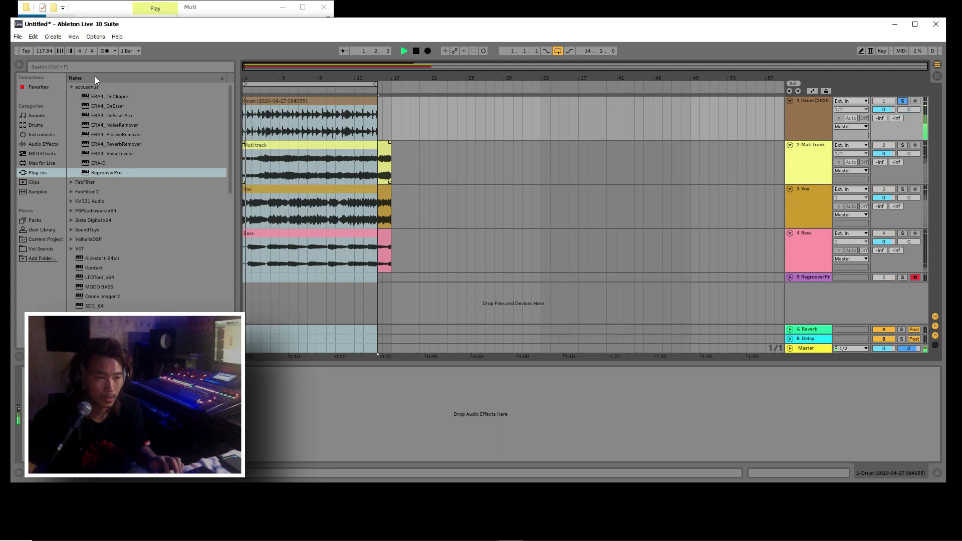
left_click(19, 37)
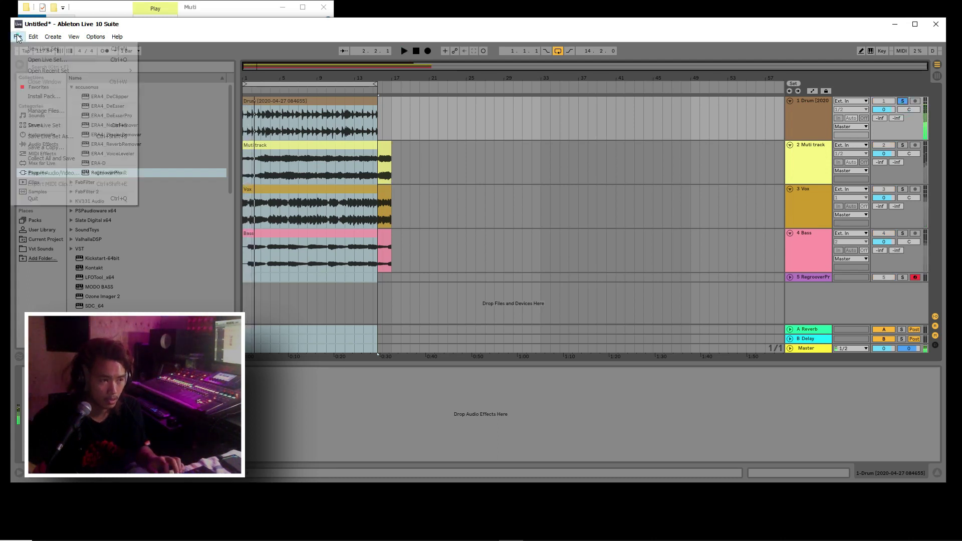
left_click(63, 173)
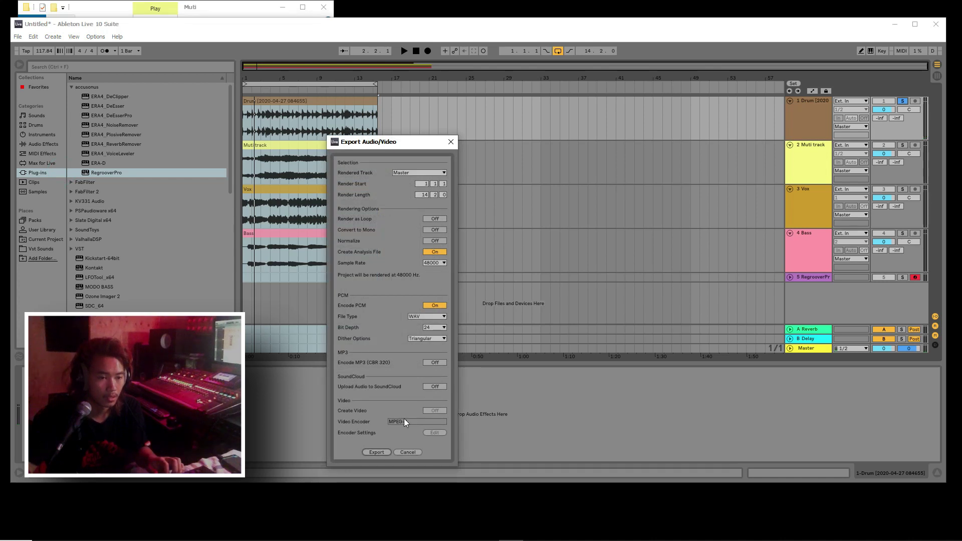
left_click(380, 453)
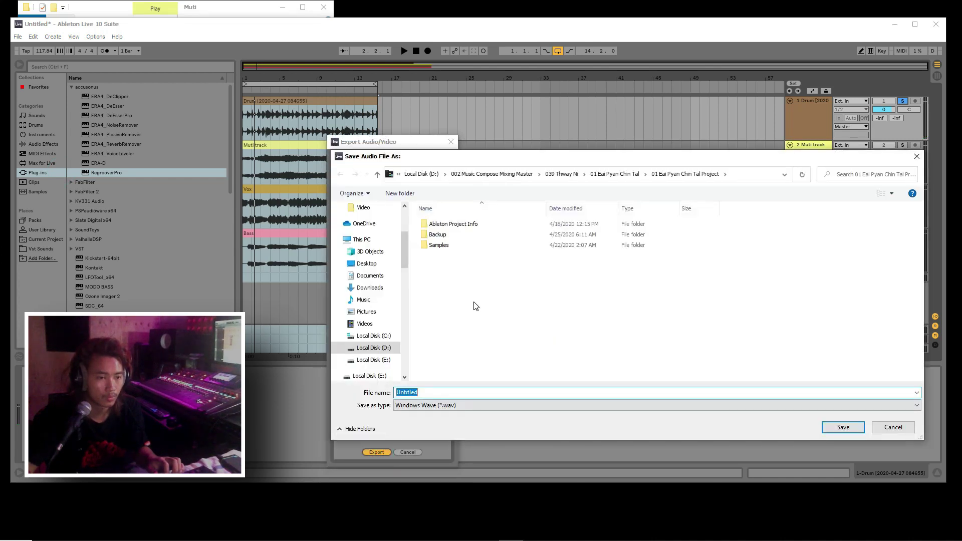
Save the exported audio as the WAV file Drum 02 in the Muti folder on the Desktop.
left_click(367, 264)
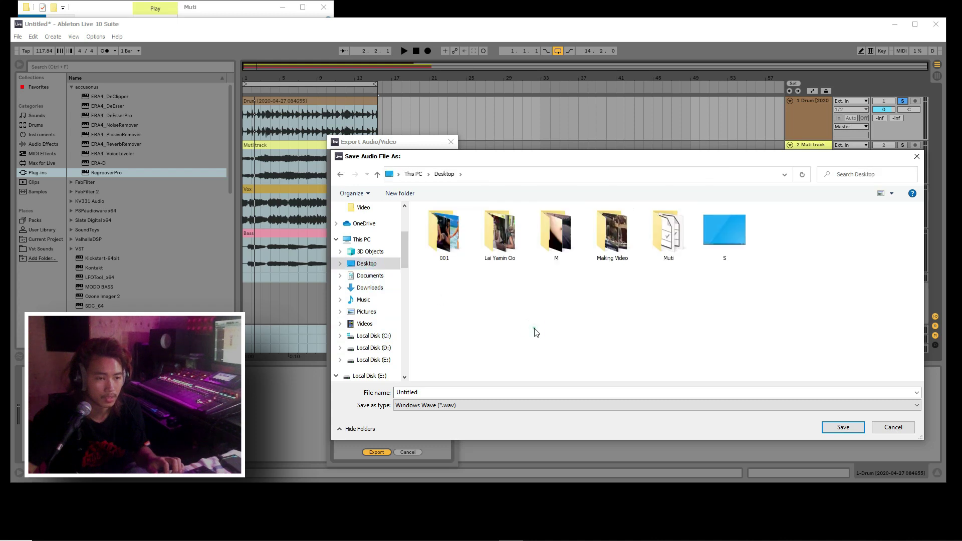
double_click(673, 242)
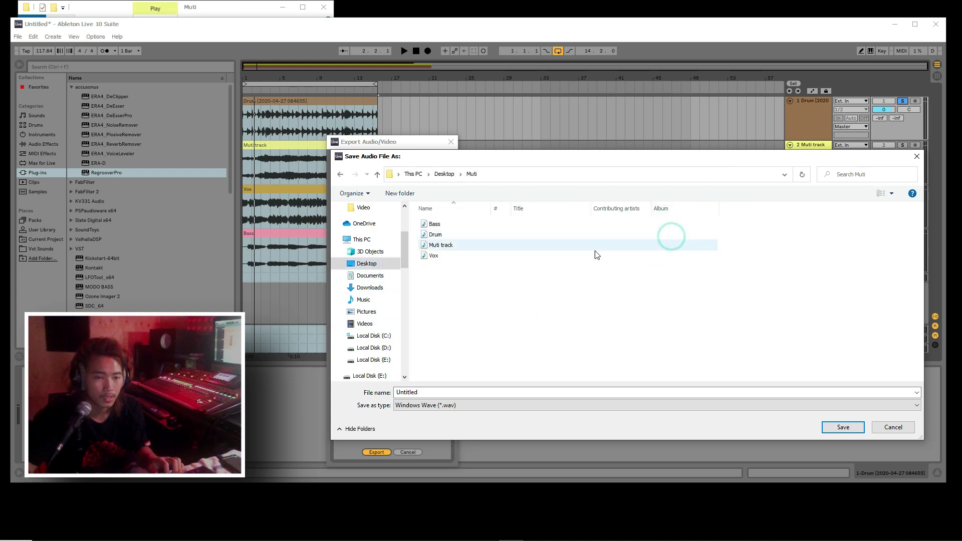
left_click(462, 236)
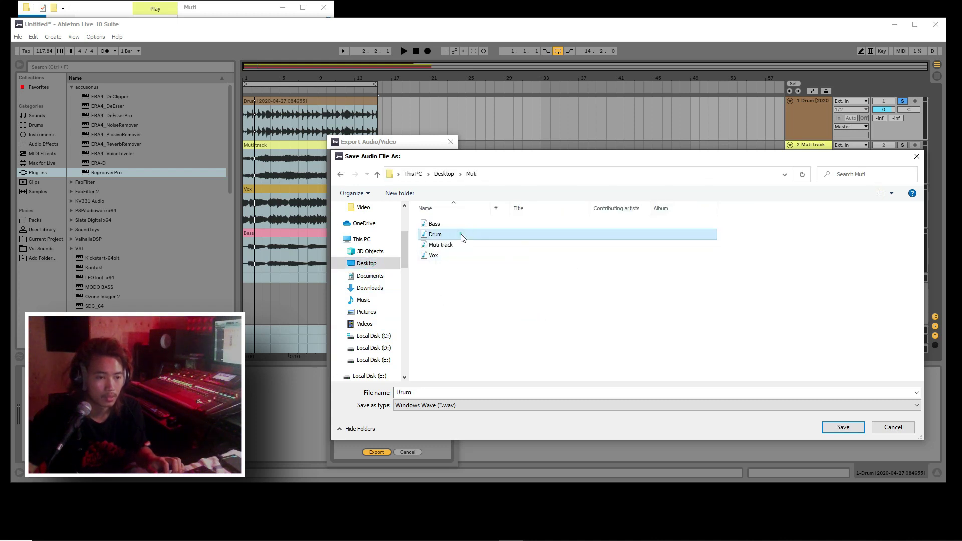
double_click(432, 393)
left_click(431, 393)
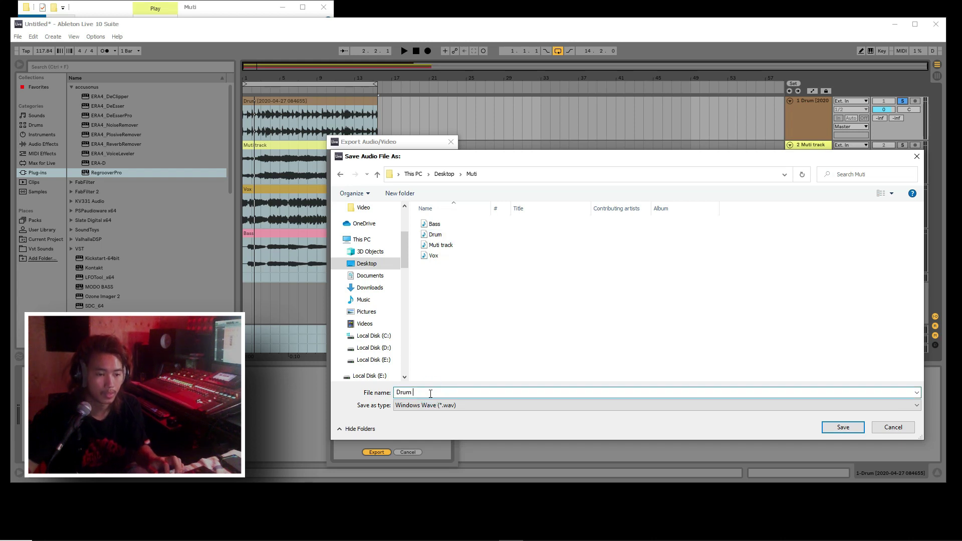
left_click(835, 431)
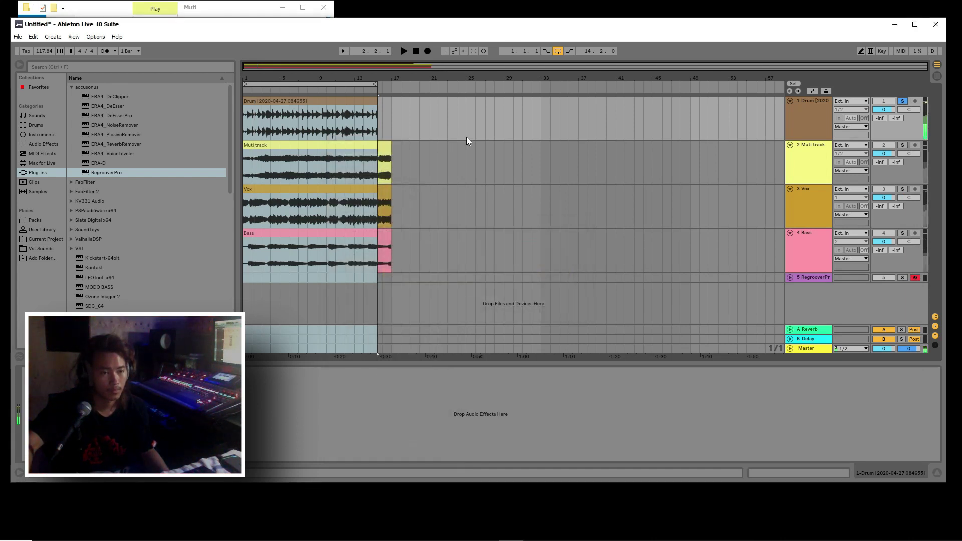
Import Drum 02 from the Muti folder onto a new track and place that track directly below the original Drum track.
left_click_drag(370, 24, 486, 46)
left_click(236, 16)
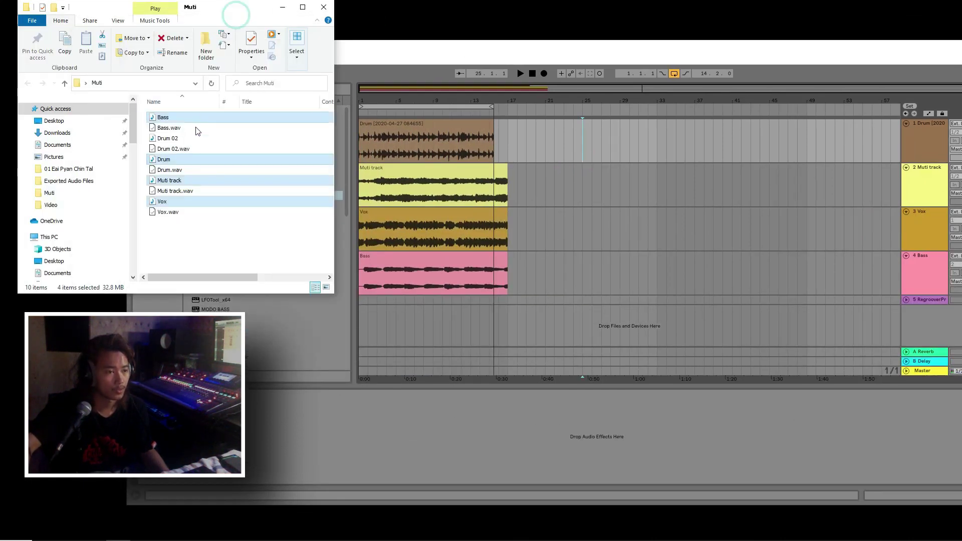
left_click_drag(188, 139, 359, 317)
left_click_drag(909, 323, 923, 165)
left_click_drag(533, 55, 419, 47)
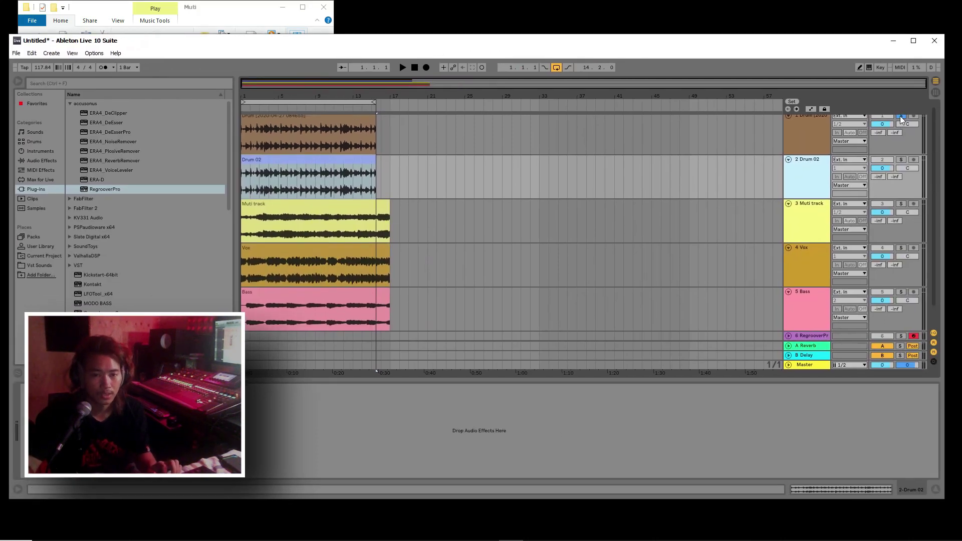
Deactivate the original Drum clip and play the arrangement from about bar 5 to check the Drum 02 clip.
left_click(325, 135)
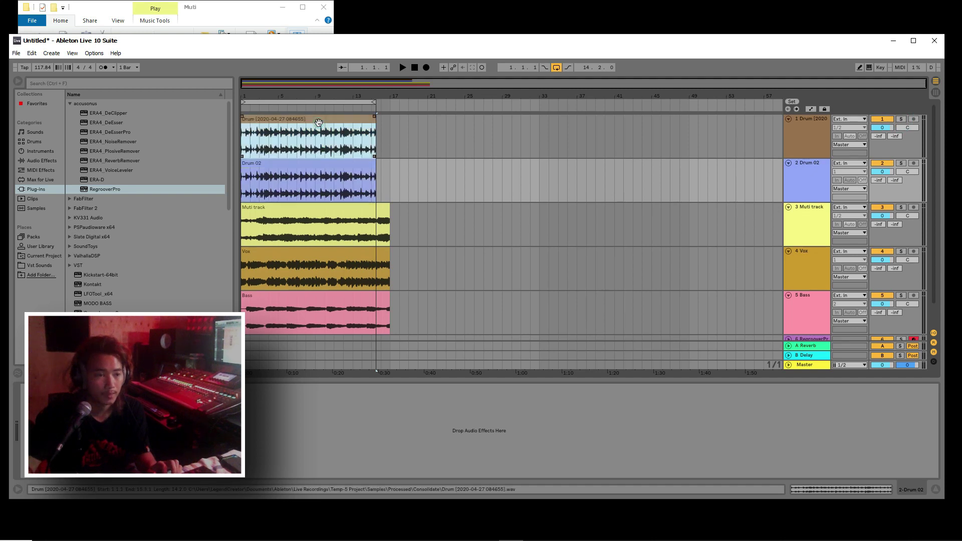
key("0")
left_click(281, 191)
key("space")
scroll(785, 215, "down", 2)
key("space")
Open RegrooverPro on its track and load the Drum 02 clip into it for separation into layers.
left_click(790, 314)
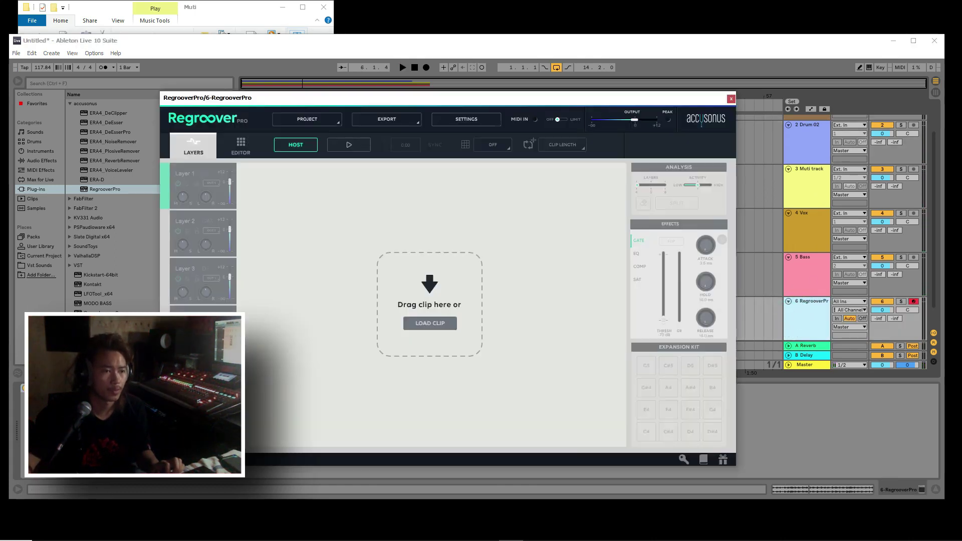
left_click_drag(305, 98, 468, 89)
left_click_drag(303, 140, 490, 239)
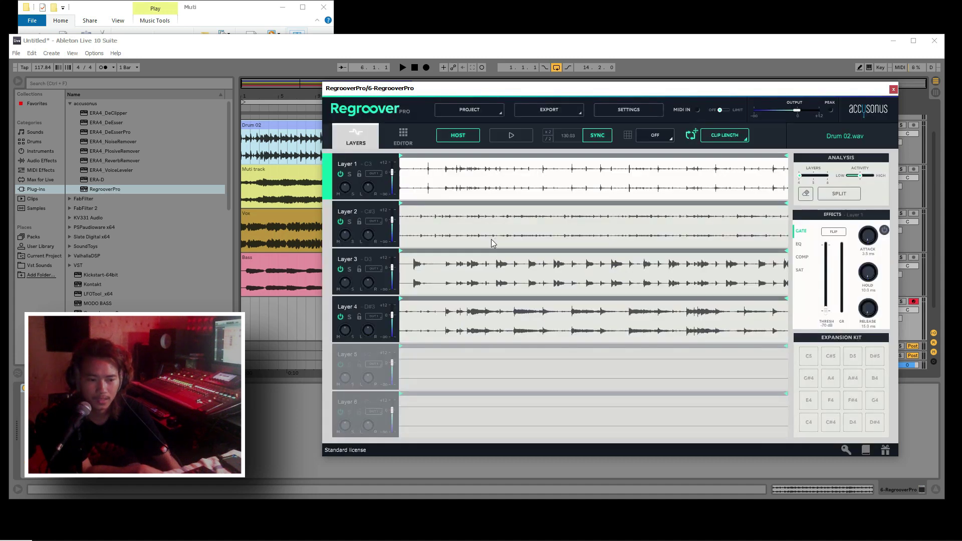
left_click_drag(492, 88, 379, 70)
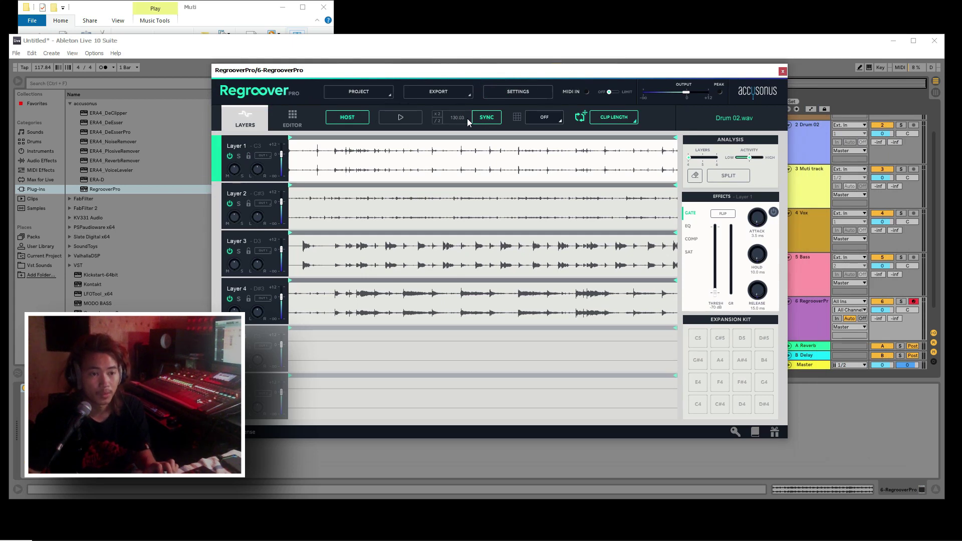
Play the arrangement with RegrooverPro from about bars 2 and 9, stopping after each passage.
mouse_move(482, 70)
left_mouse_down()
mouse_move(745, 104)
mouse_move(694, 68)
left_mouse_up()
left_click(271, 317)
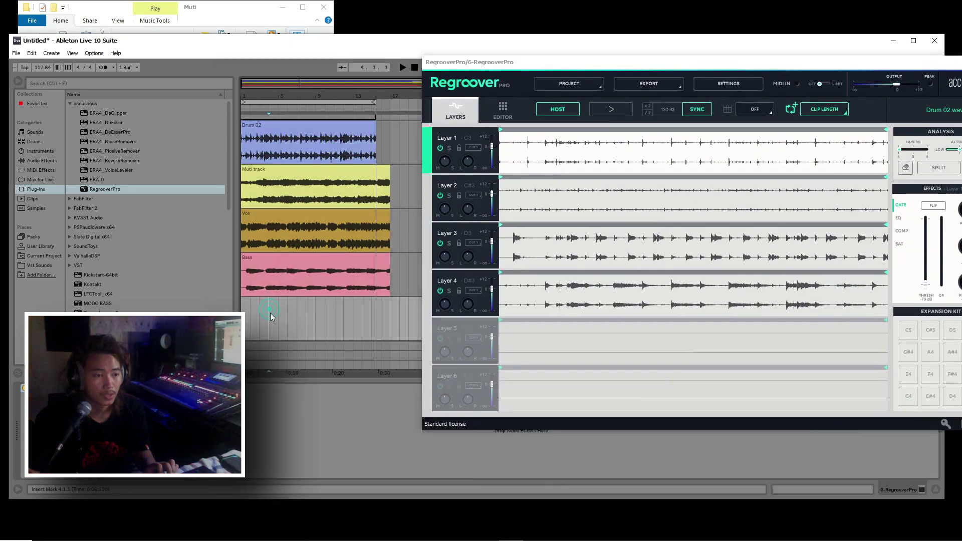
key("space")
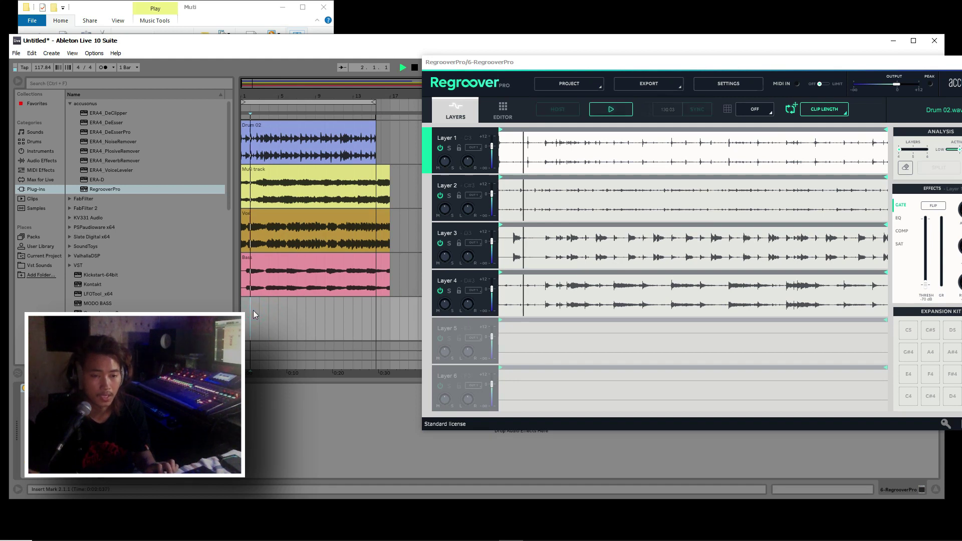
key("space")
left_click(311, 309)
key("space")
key("space")
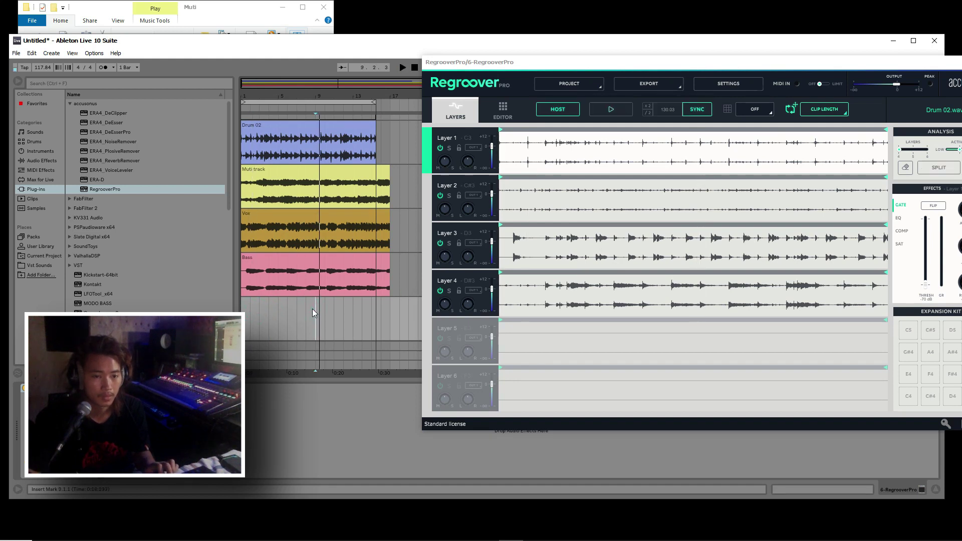
Solo Layer 1 in RegrooverPro and listen from bar 5, ending with the solo cleared and playback stopped.
mouse_move(590, 70)
left_mouse_down()
mouse_move(397, 50)
mouse_move(367, 57)
mouse_move(547, 87)
left_mouse_up()
key("Tab")
left_click(278, 311)
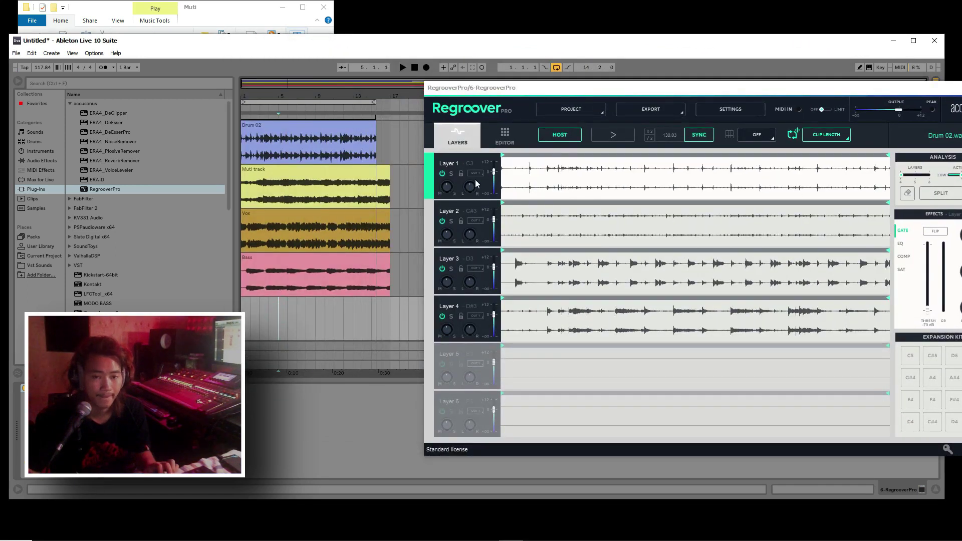
left_click(452, 174)
key("space")
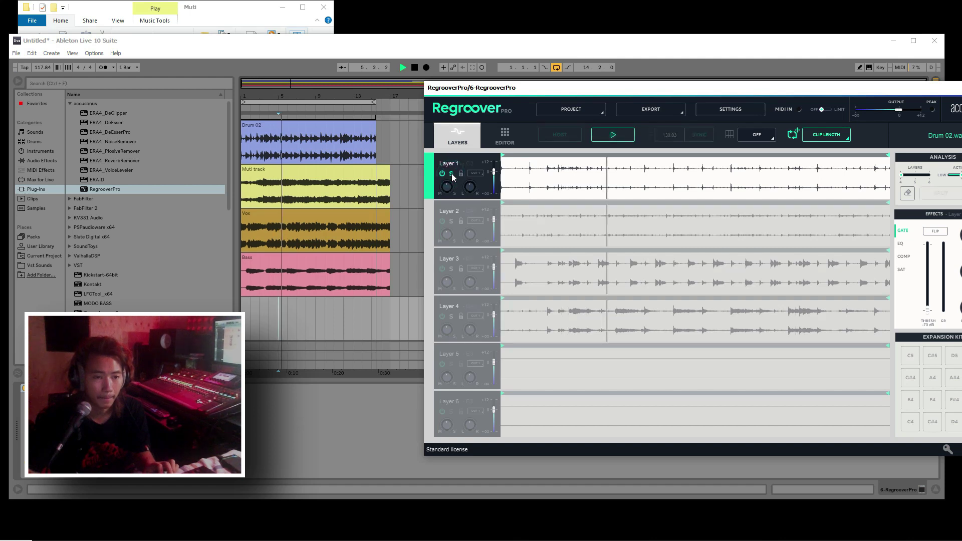
left_click(451, 174)
key("space")
Deactivate the Muti track, Vox and Bass clips and play the arrangement from about bar 3.
left_click_drag(399, 182, 213, 279)
key("0")
left_click(277, 301)
key("space")
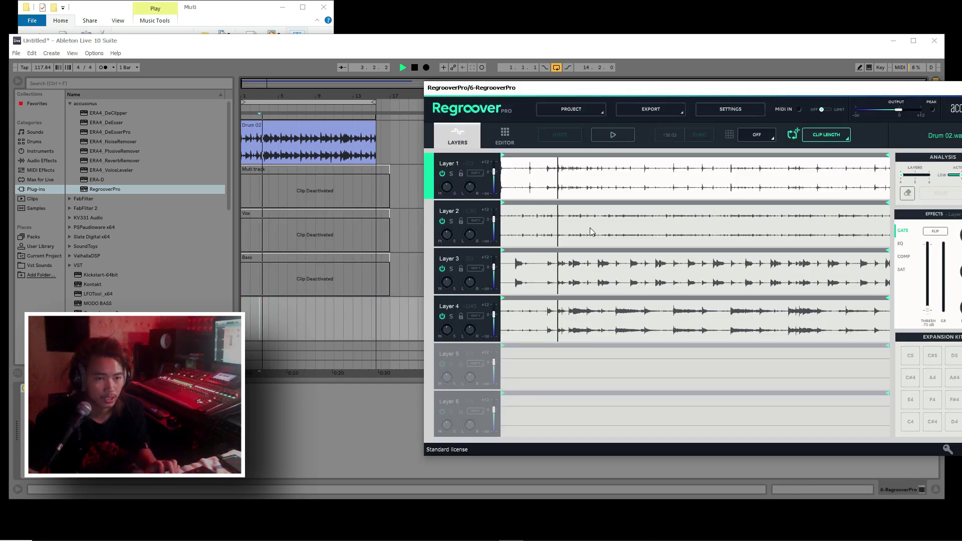
key("space")
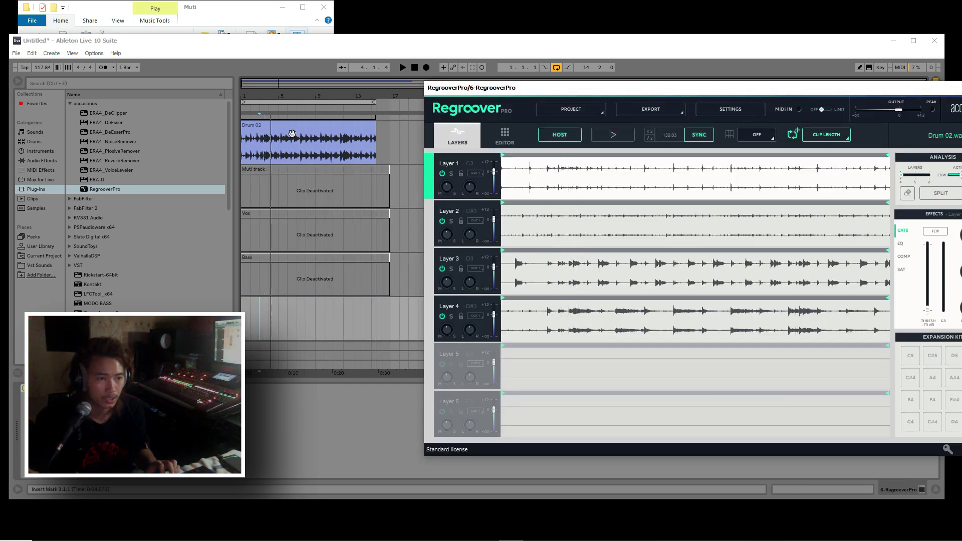
Deactivate the Drum 02 clip as well and start playback from bar 5 to hear RegrooverPro alone.
left_click(291, 130)
key("0")
left_click(280, 307)
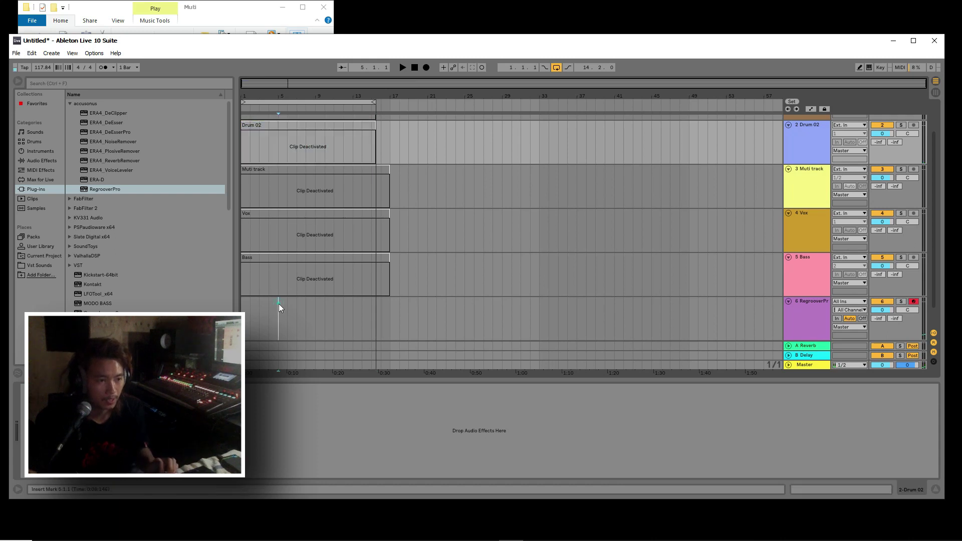
key("space")
Solo Layer 1 in RegrooverPro during playback and replay it from bar 4.
left_click(452, 173)
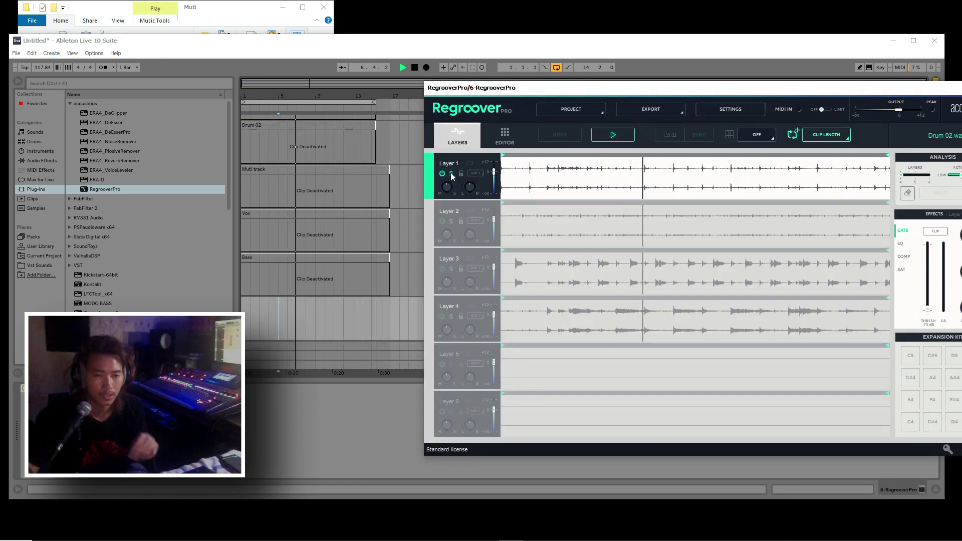
key("space")
left_click(267, 319)
key("space")
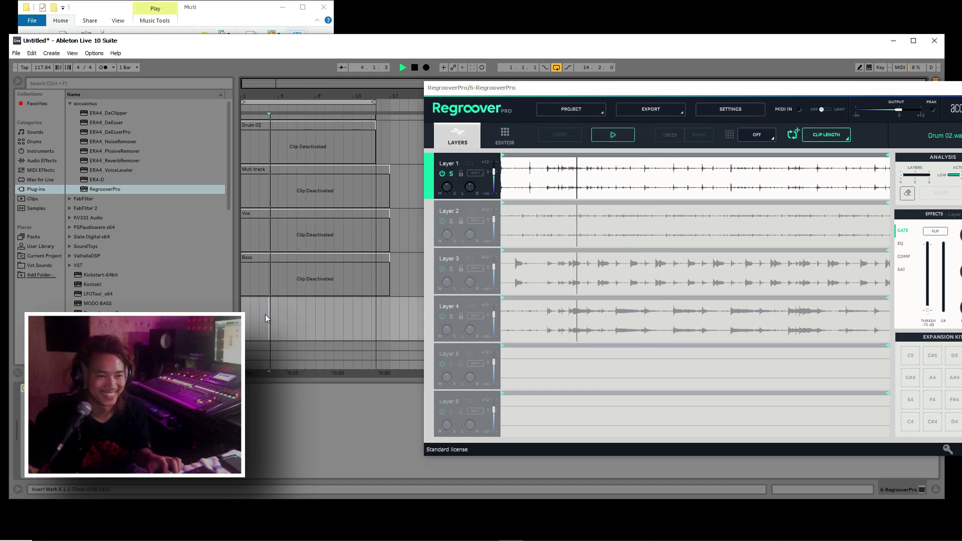
key("space")
Listen to Layer 2 soloed, add Layer 1 to the playback, and end with playback stopped and both layers unsoloed.
left_click(453, 225)
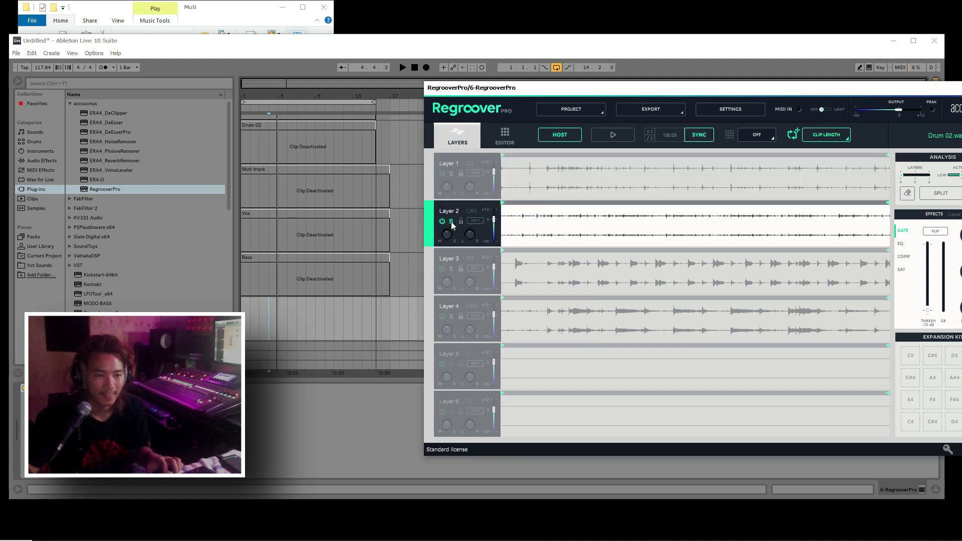
key("space")
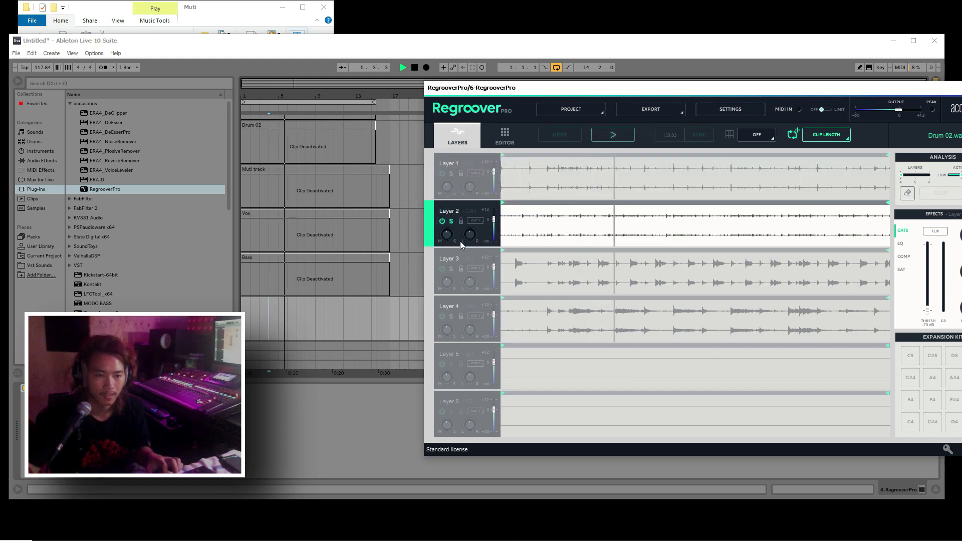
left_click(451, 178)
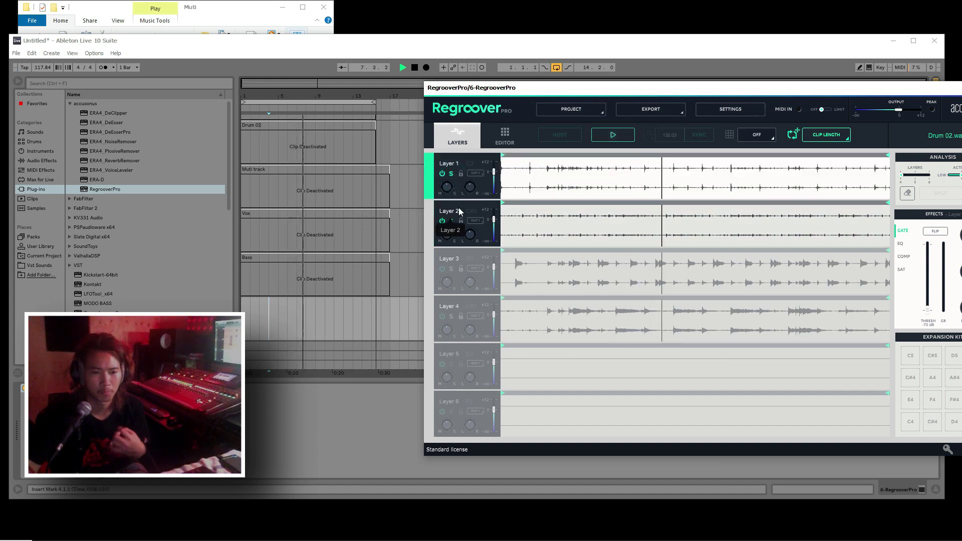
key("space")
left_click(453, 221)
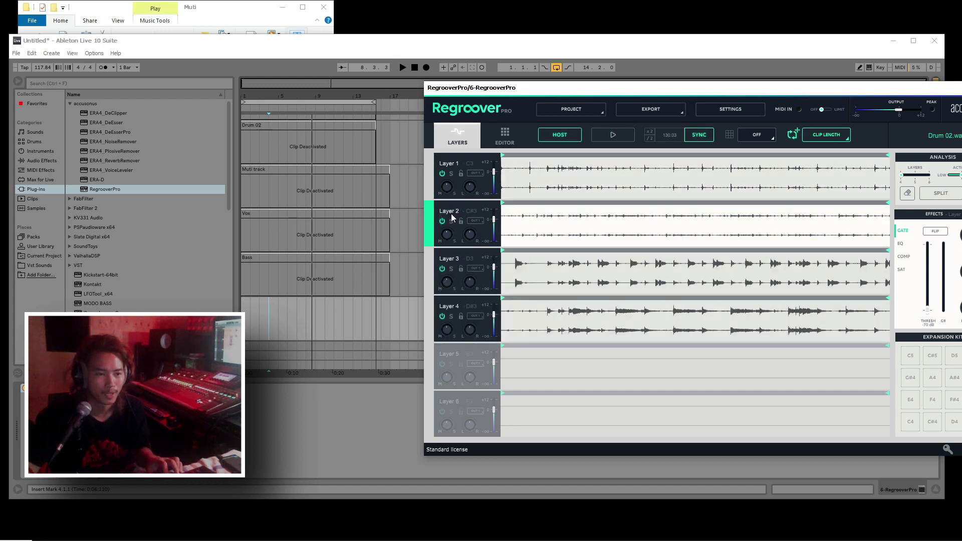
Solo Layer 3, listen to it from bar 4, and clear its solo.
left_click(451, 270)
key("space")
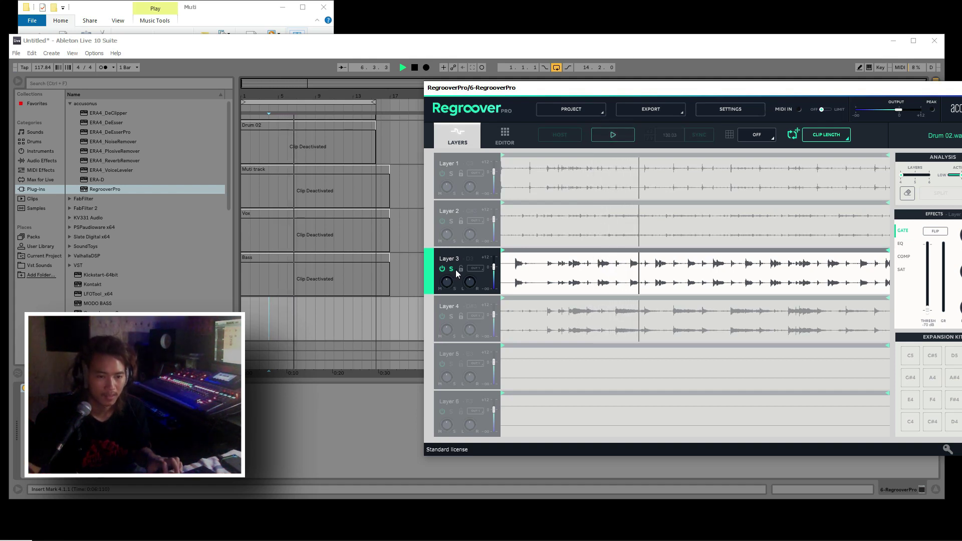
left_click(451, 270)
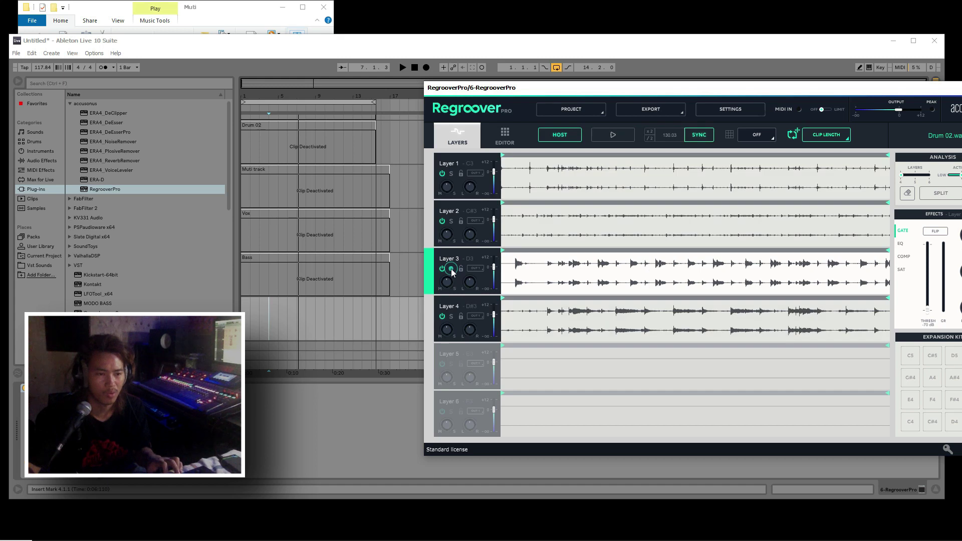
Solo Layer 4 in RegrooverPro, listen to it, and move the plug-in window fully into view.
left_click(451, 317)
key("space")
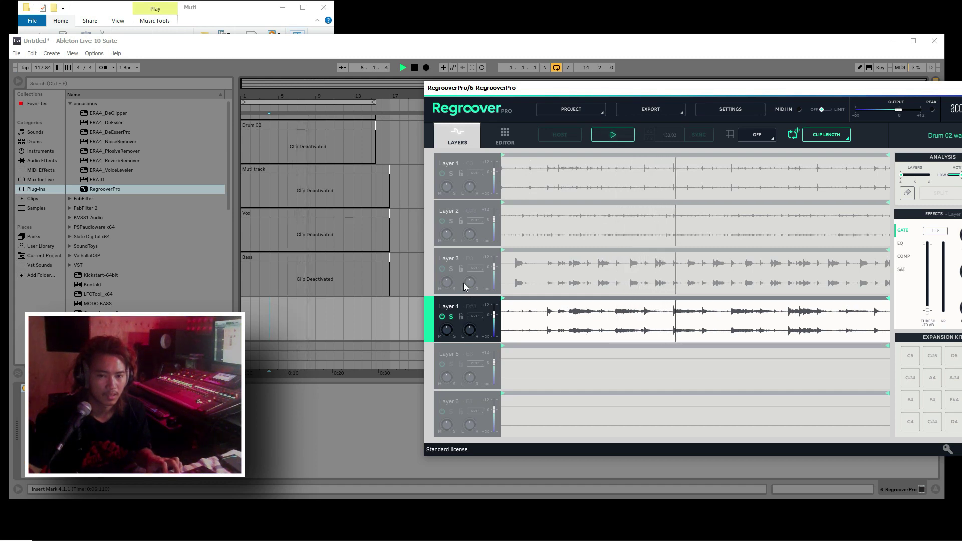
left_click_drag(501, 87, 430, 69)
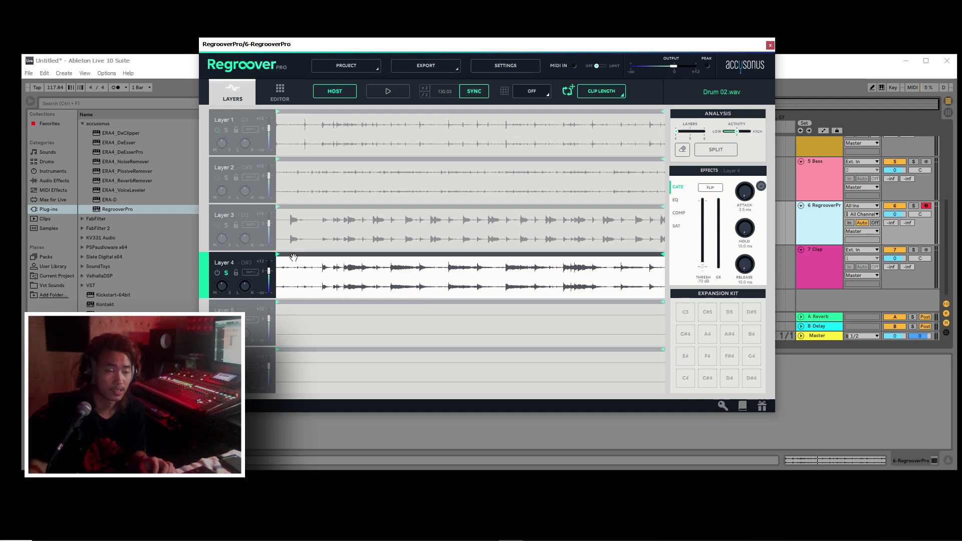
key("space")
key("space")
Solo Layer 1 instead of Layer 4, play it briefly, and stop playback.
left_click(347, 145)
key("space")
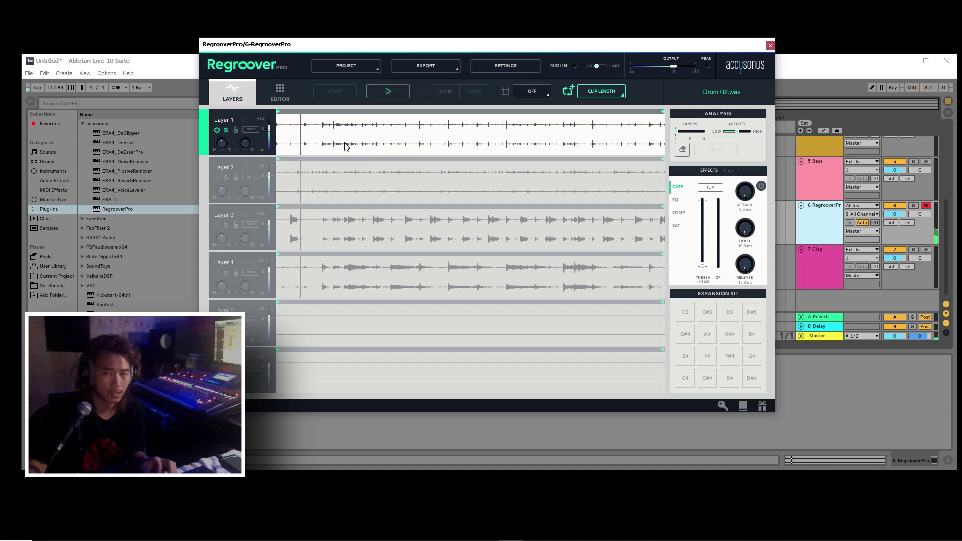
key("space")
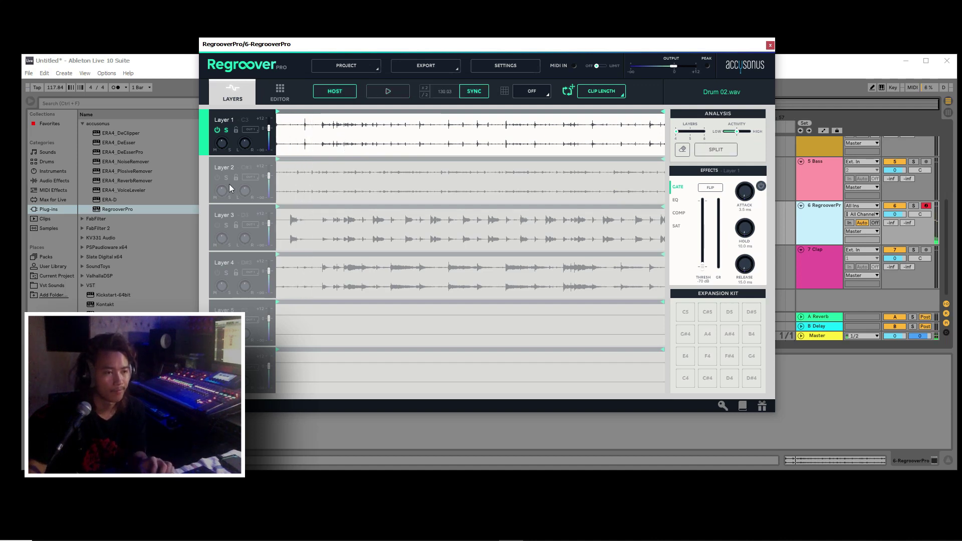
Listen to Layer 2 soloed, add Layer 4 to the soloed playback, and stop.
left_click(227, 184)
key("space")
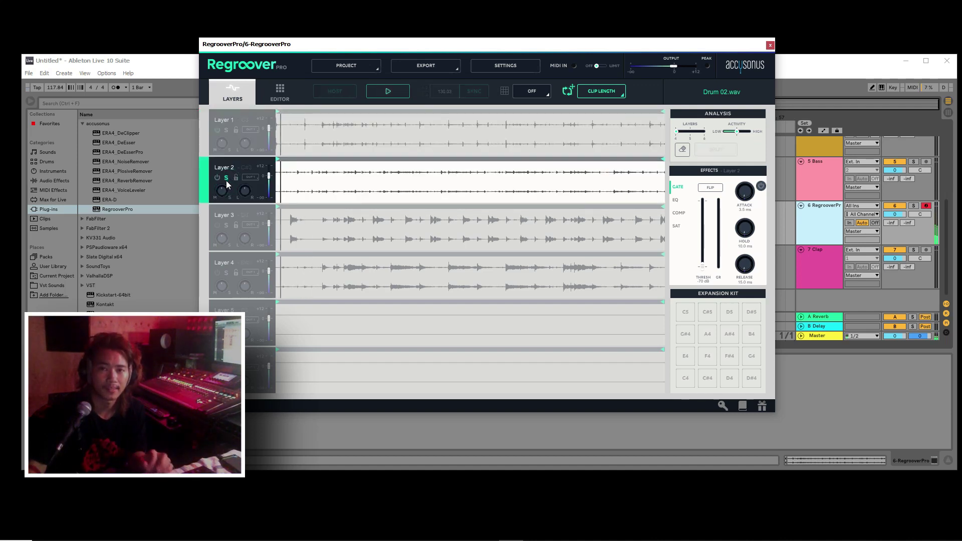
left_click(227, 273)
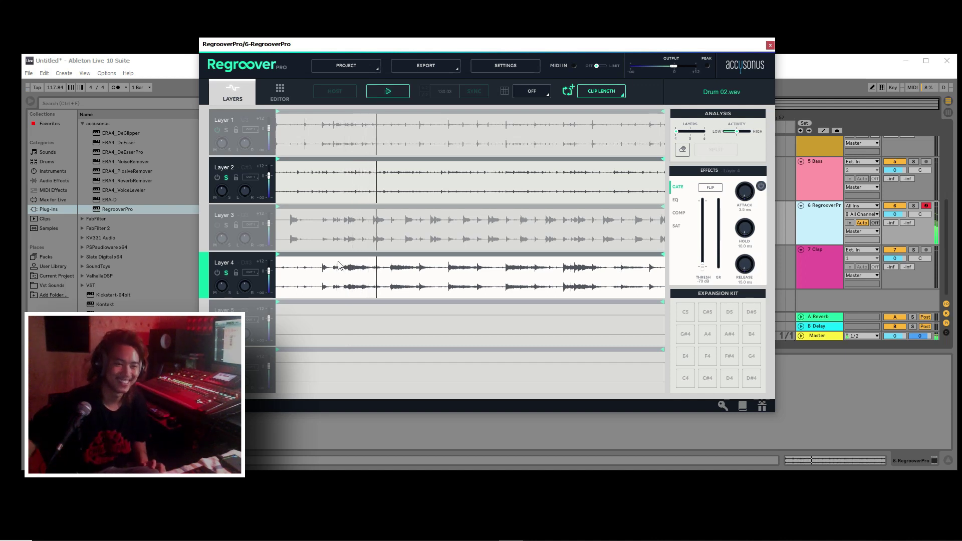
key("space")
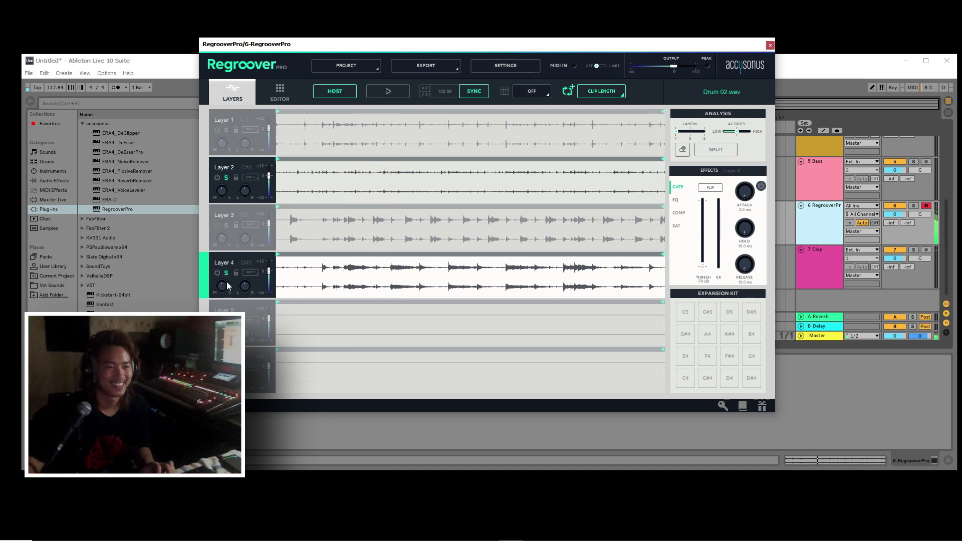
Clear the layer solos, restart playback, and switch Layers 2, 3 and 4 on.
left_click(226, 274)
key("space")
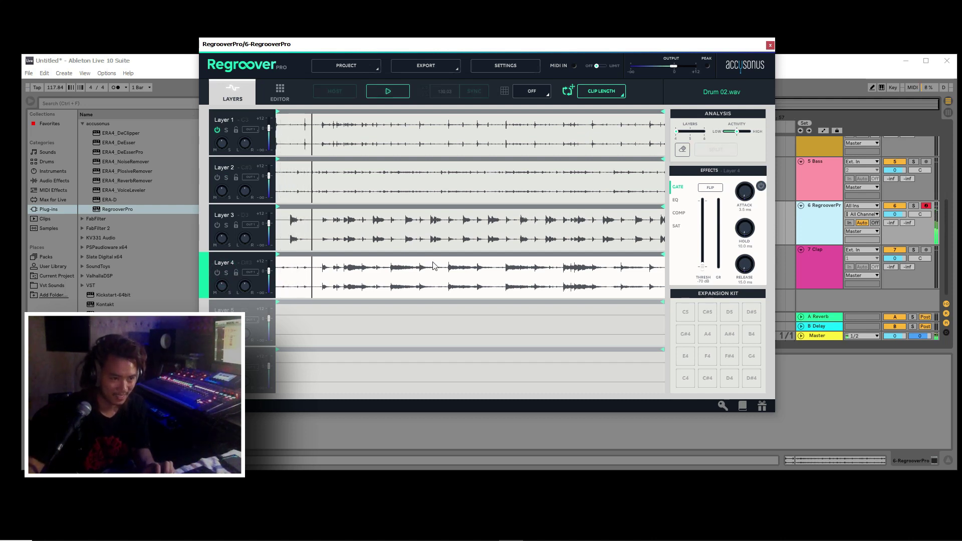
left_click(218, 225)
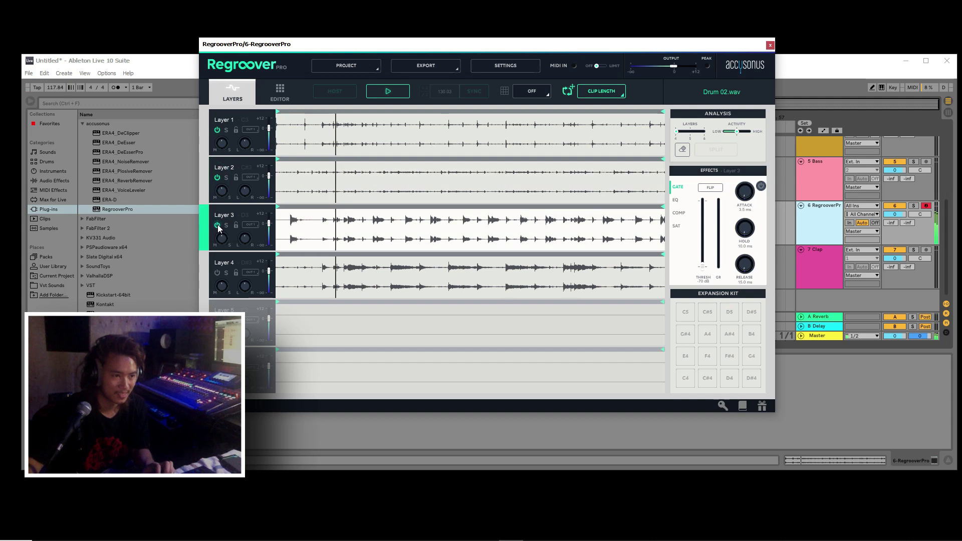
left_click(217, 273)
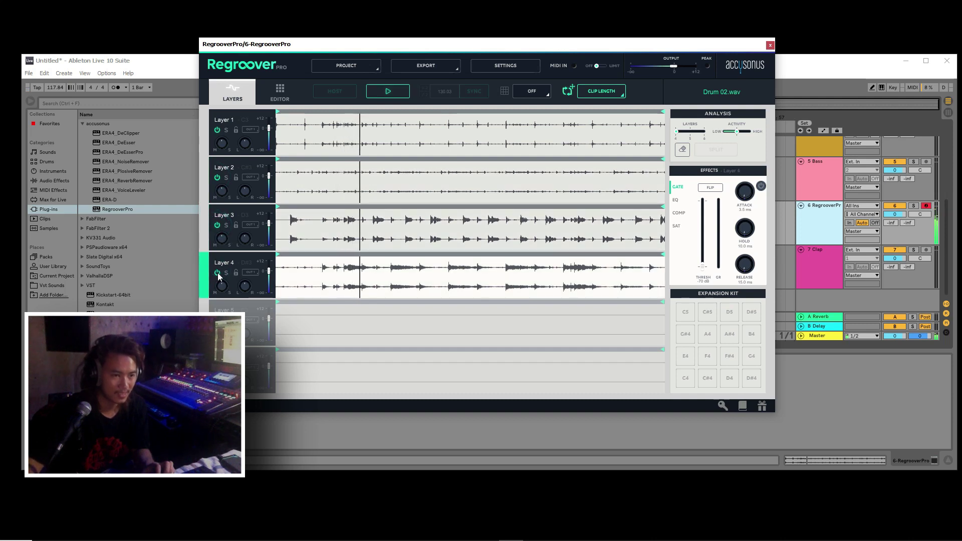
Compare Layers 4, 2 and 1 by soloing each one in turn during playback.
left_click(226, 273)
left_click(226, 272)
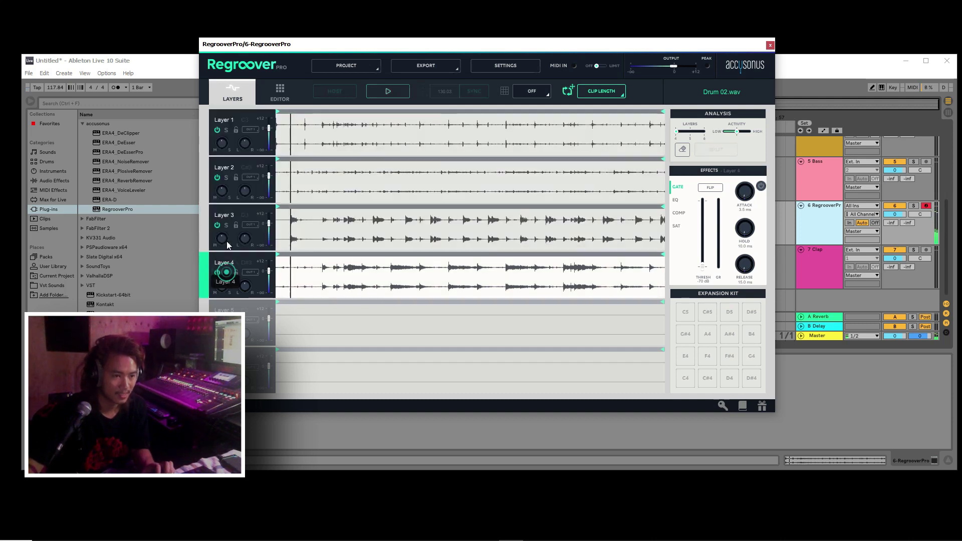
left_click(226, 178)
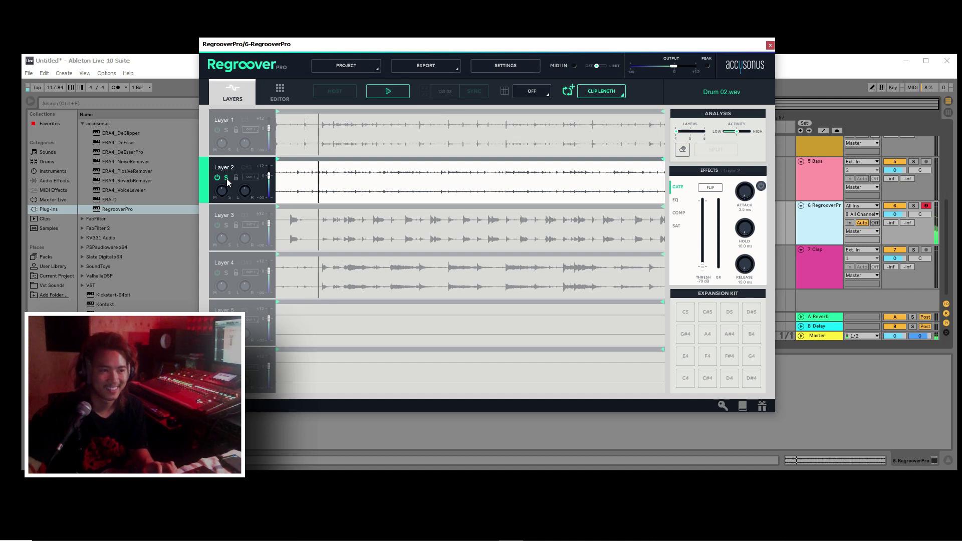
left_click(227, 178)
left_click(227, 131)
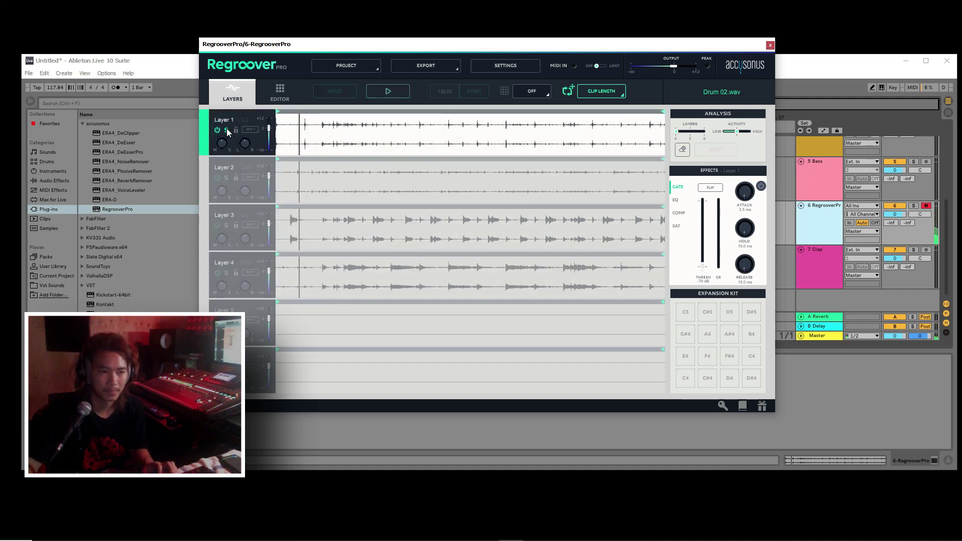
Listen to Layer 3 soloed in place of Layer 1, stop playback, and clear its solo.
left_click(226, 226)
key("space")
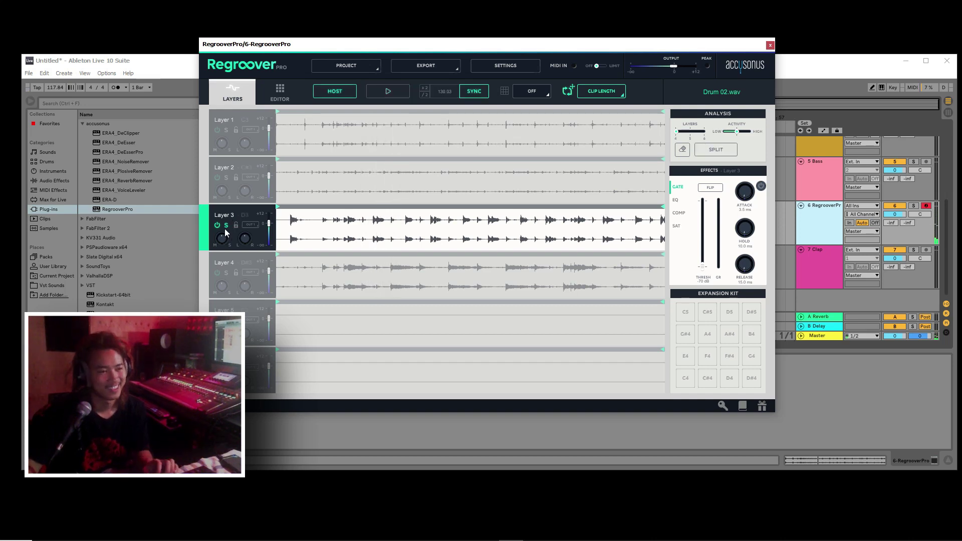
left_click(226, 226)
Solo Layer 4, play it, and stop playback with its solo cleared so no layer is soloed.
left_click(227, 273)
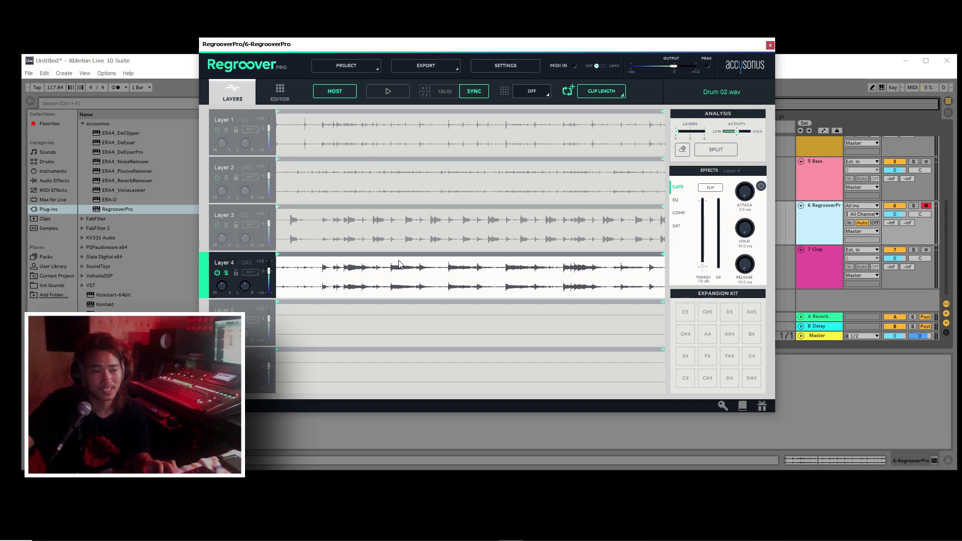
key("space")
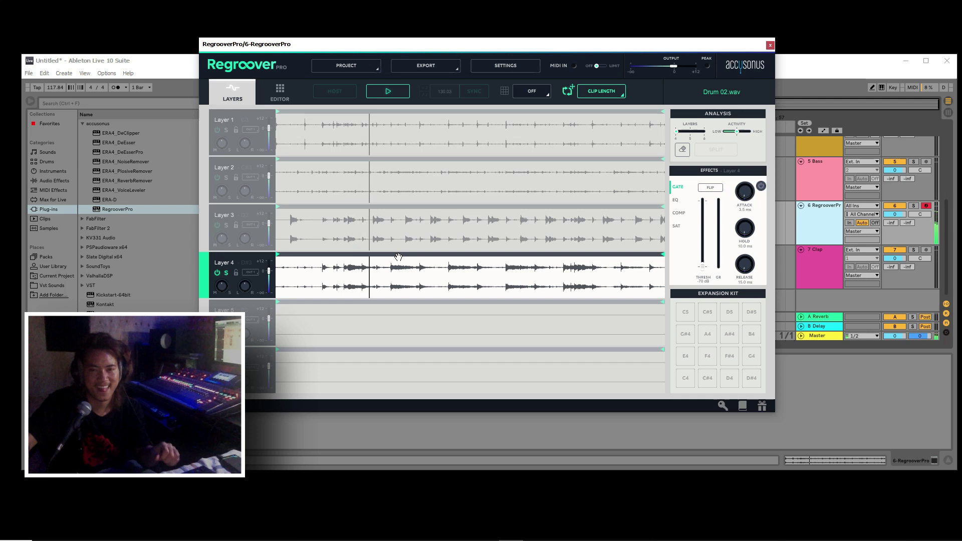
key("space")
left_click(226, 273)
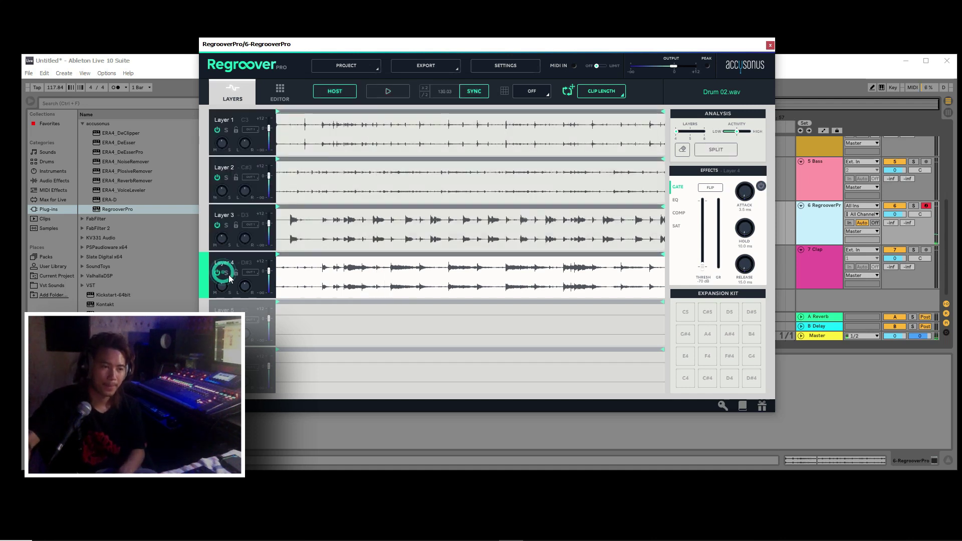